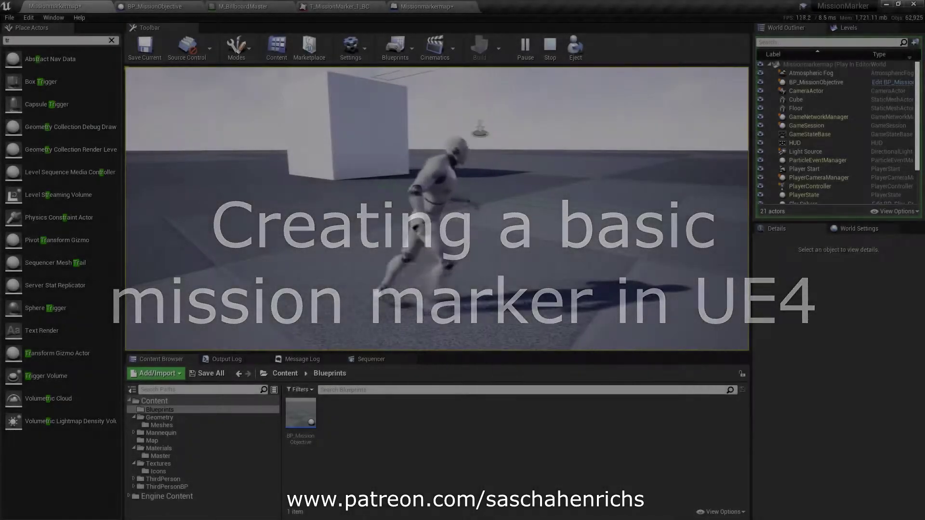
- Run the character around the cube and across the level to examine how the mission marker displays, and end the play session
key(d)
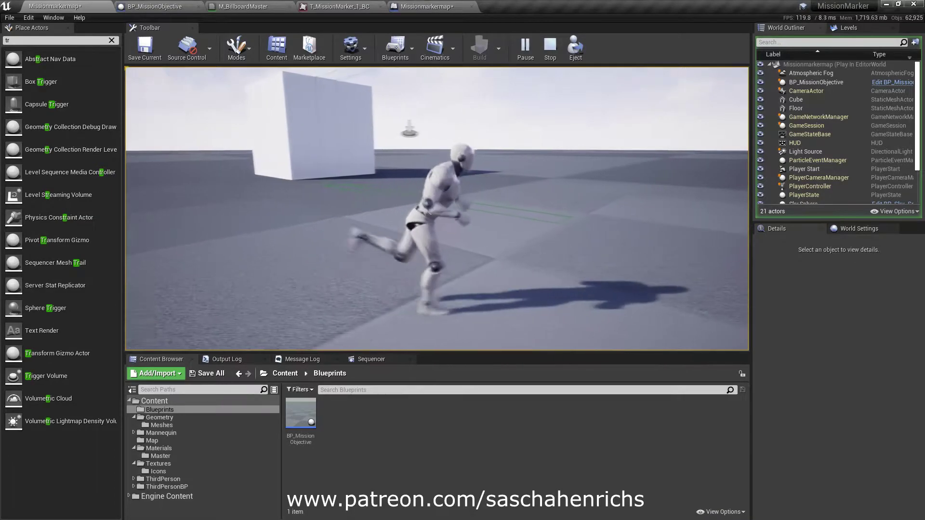
key(d)
key(a)
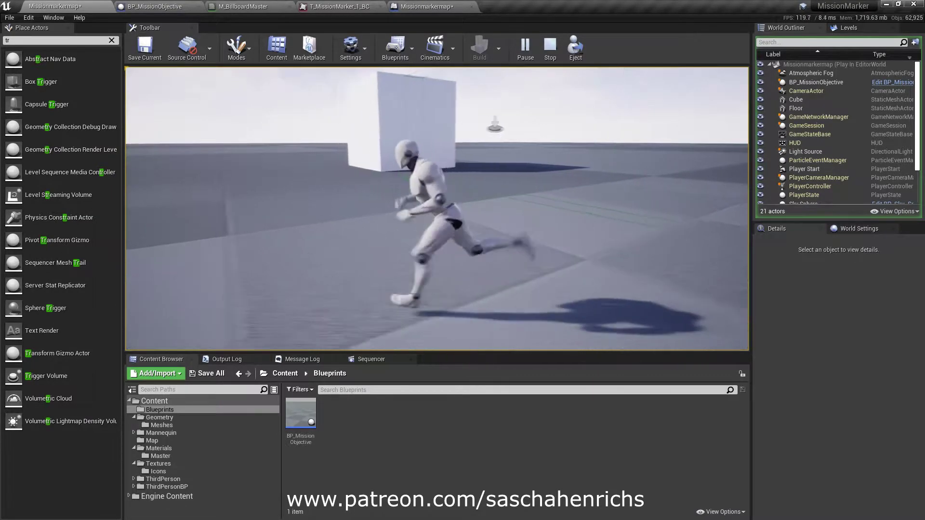
key(d)
key(w)
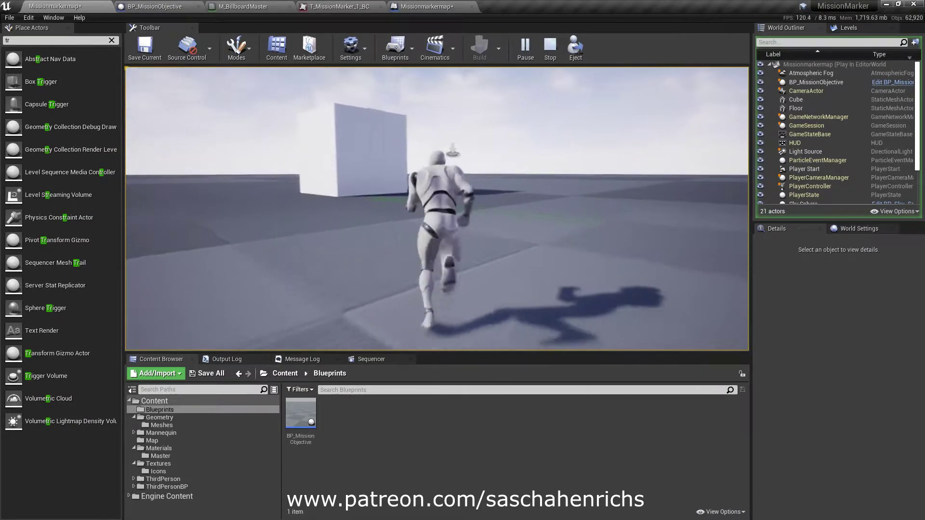
key(a)
key(d)
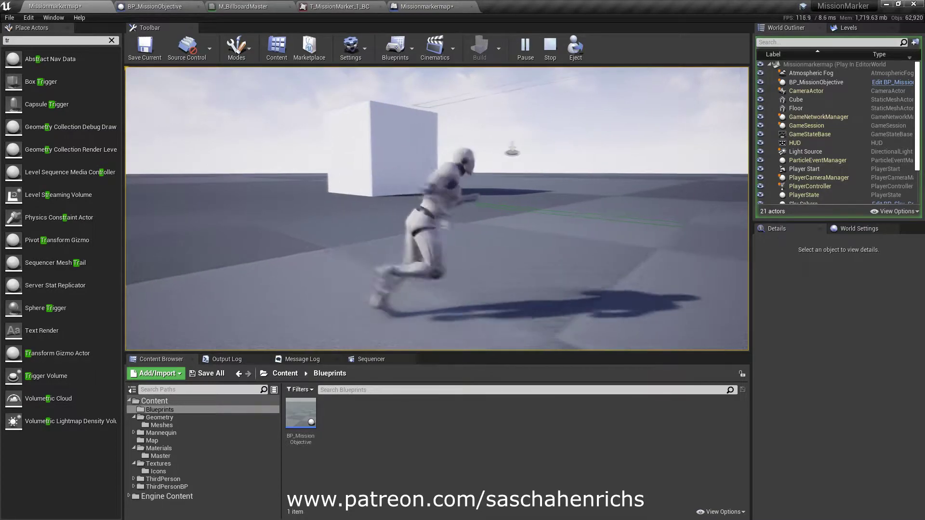
key(w)
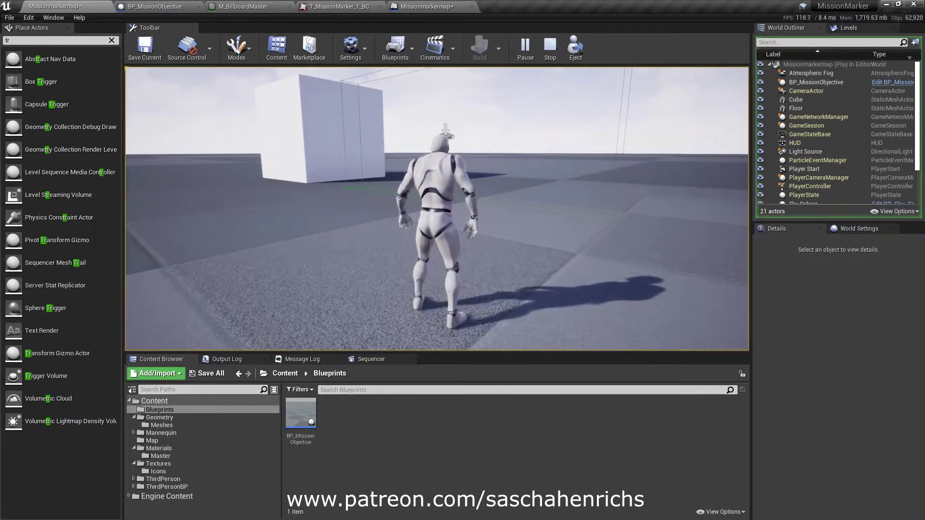
key(d)
key(w)
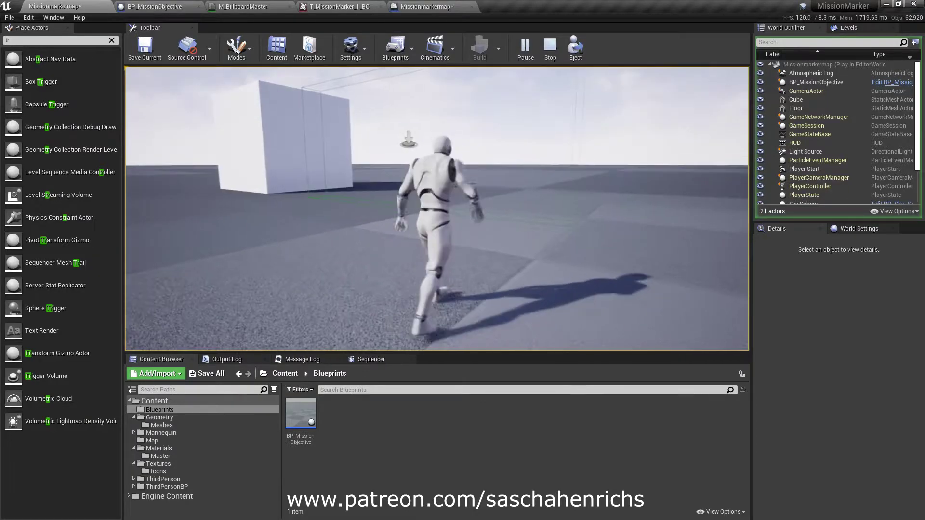
key(w)
key(d)
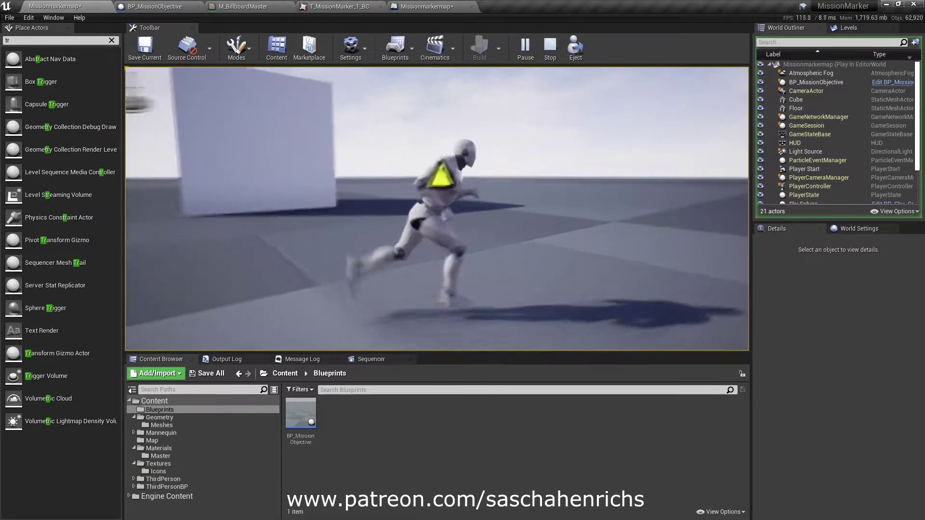
key(a)
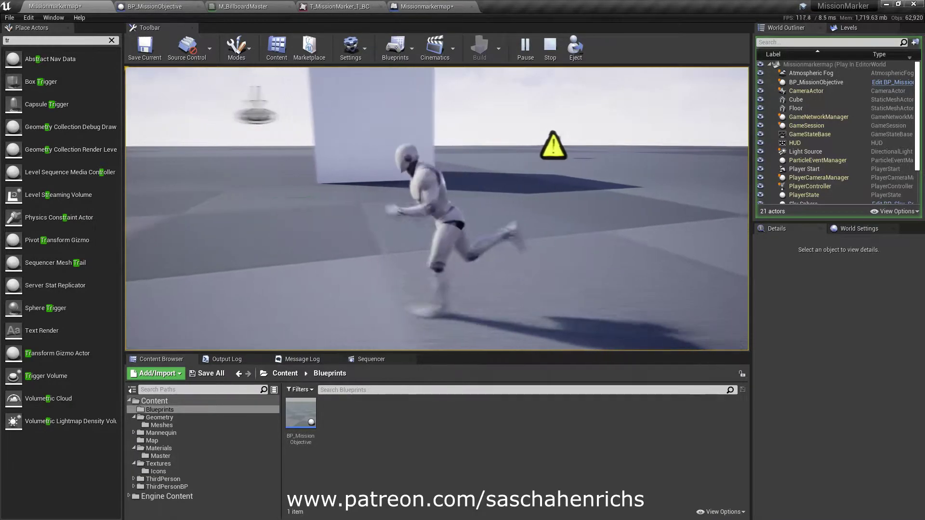
key(w)
key(a)
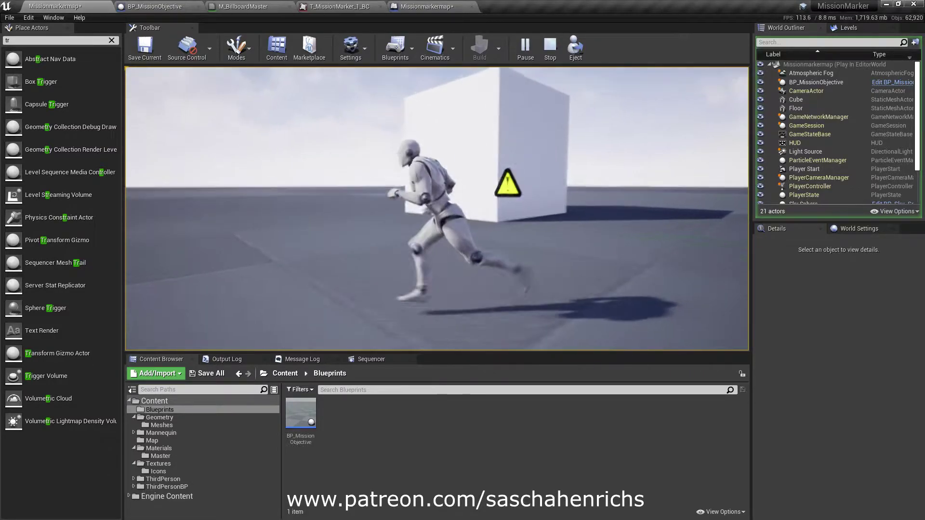
key(w)
key(w)
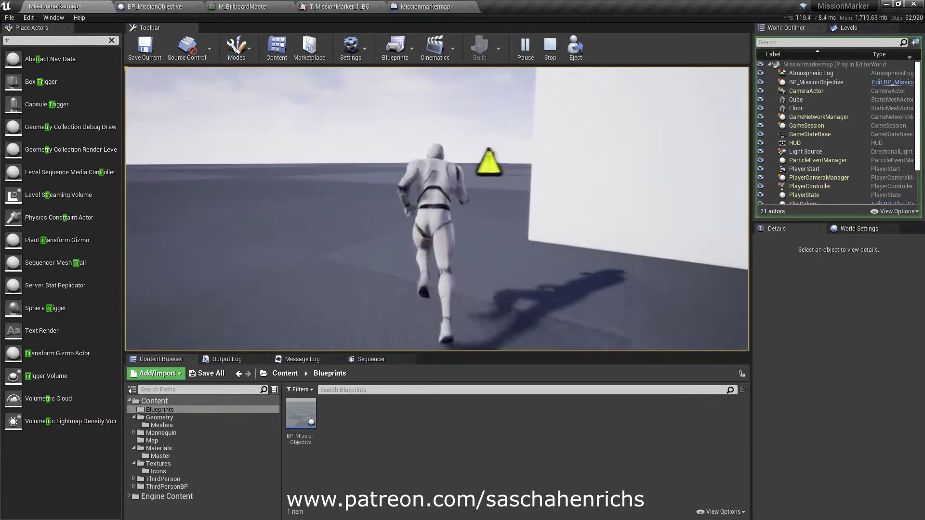
key(w)
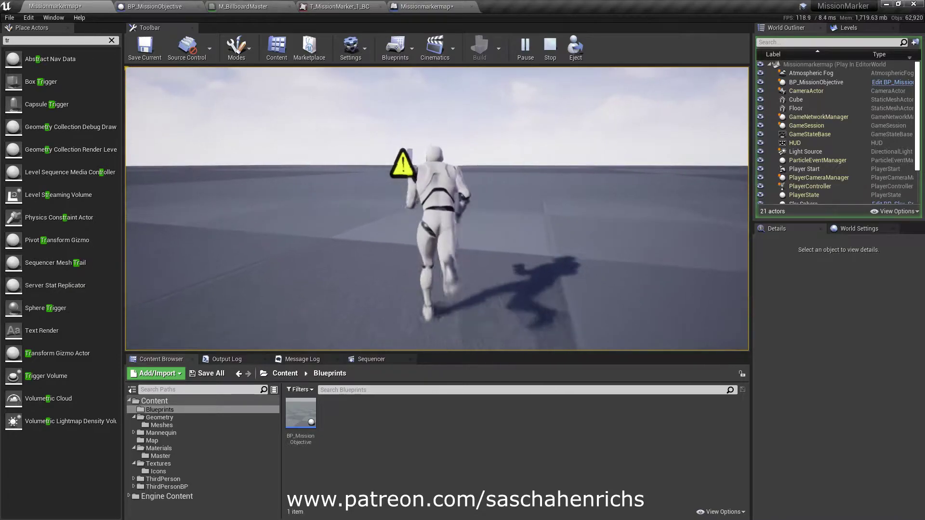
key(w)
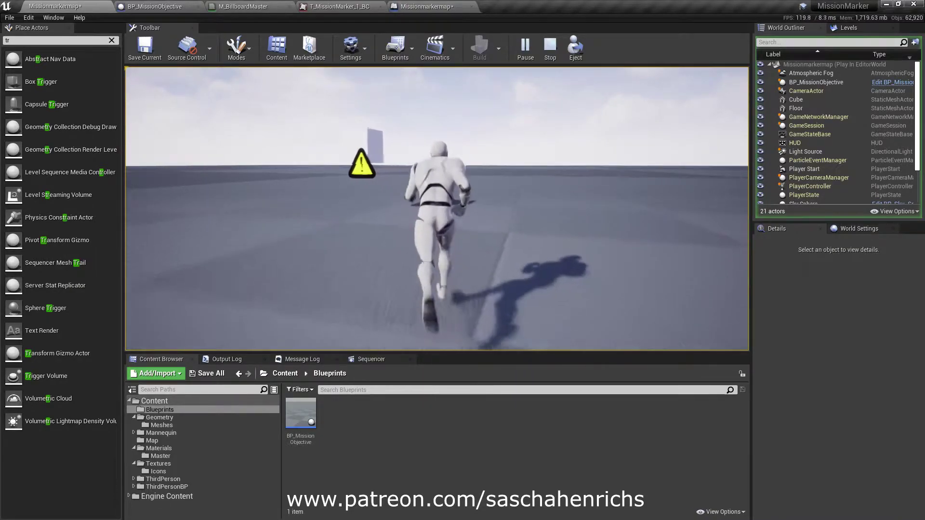
key(w)
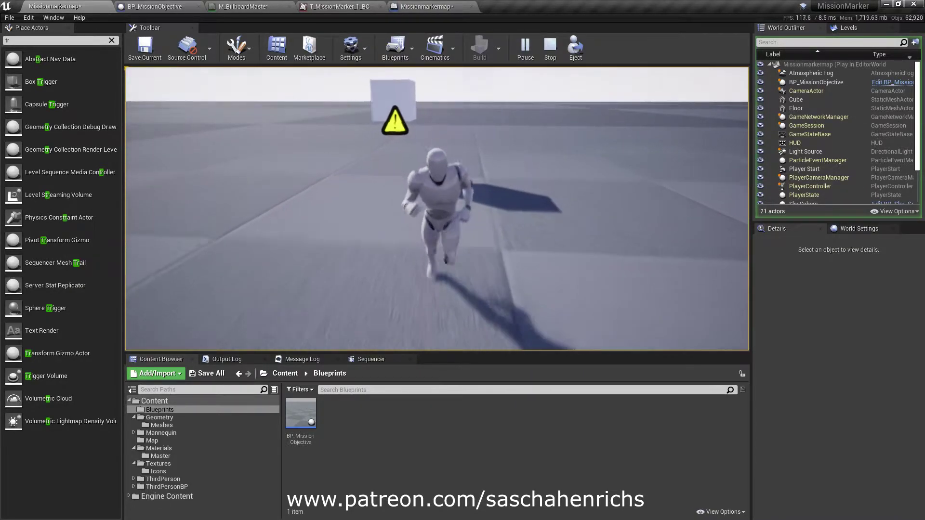
key(s)
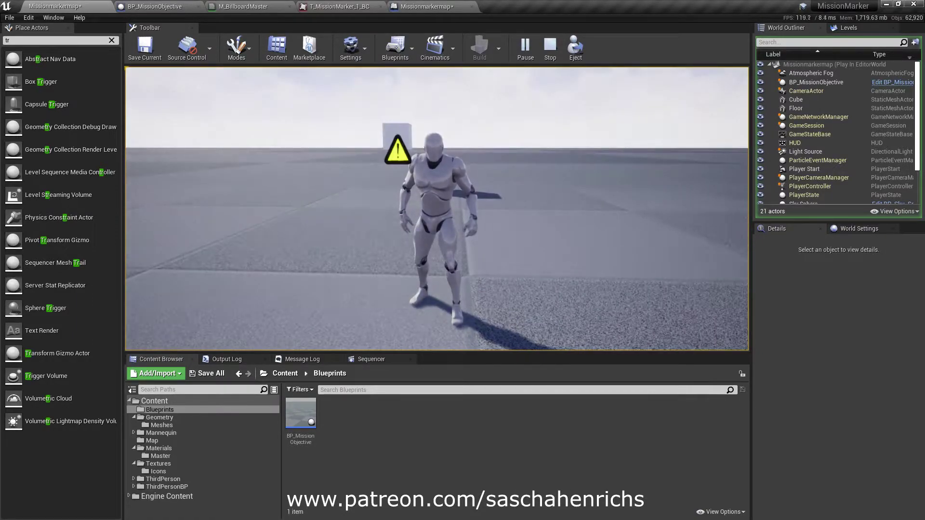
key(Escape)
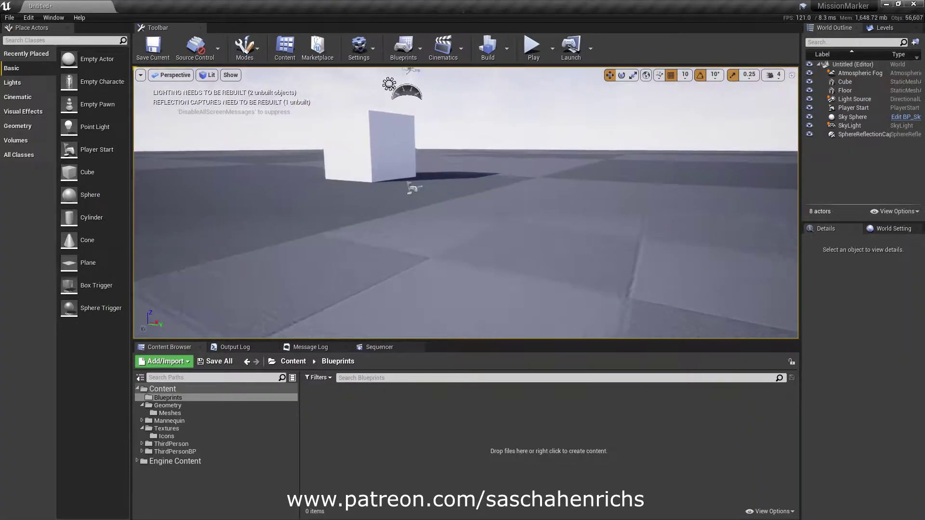
right_drag(466, 202, 415, 127)
key(d)
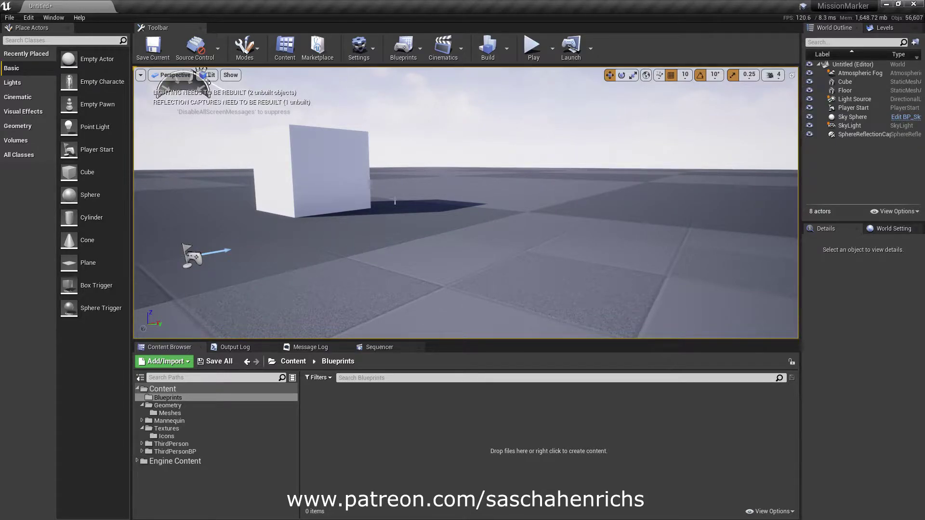
key(a)
right_drag(466, 202, 511, 202)
right_drag(300, 103, 333, 105)
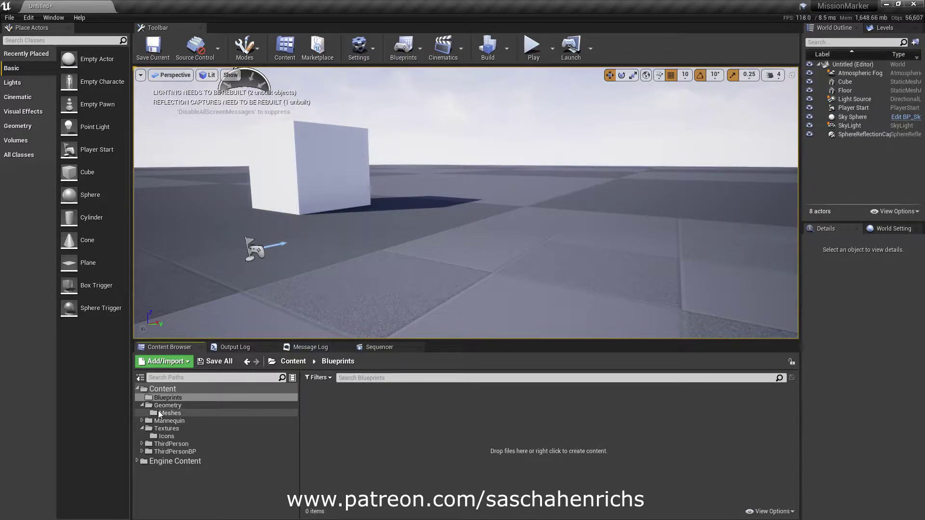
- Create an Actor Blueprint class named BP_Missionma in the Blueprints folder
click(175, 397)
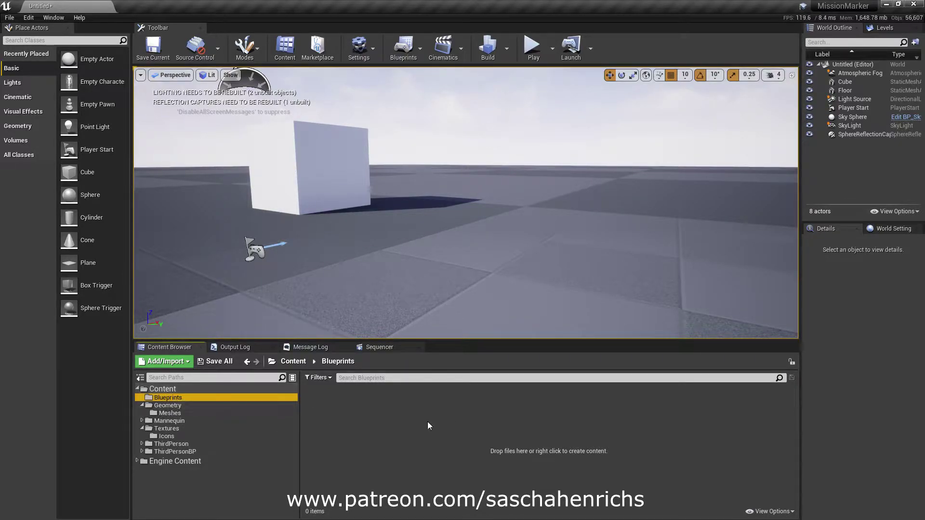
right_click(333, 418)
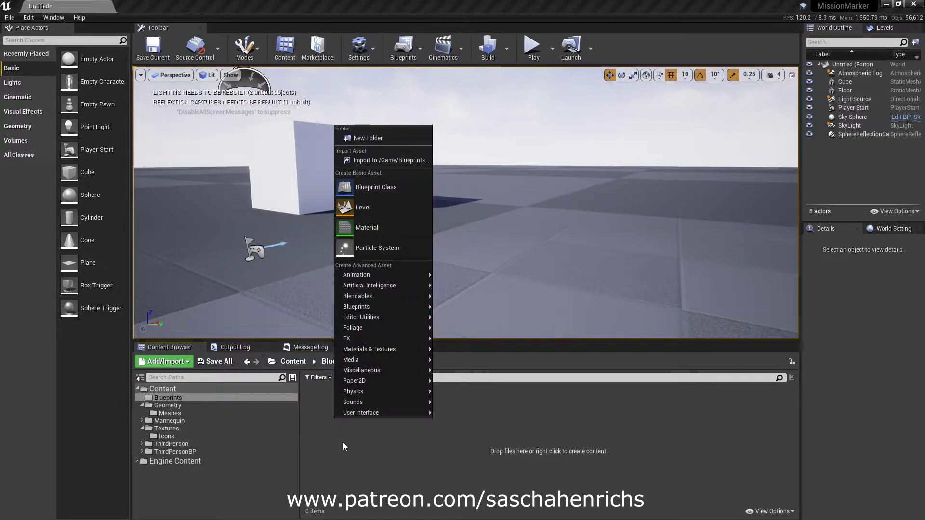
click(365, 192)
click(365, 191)
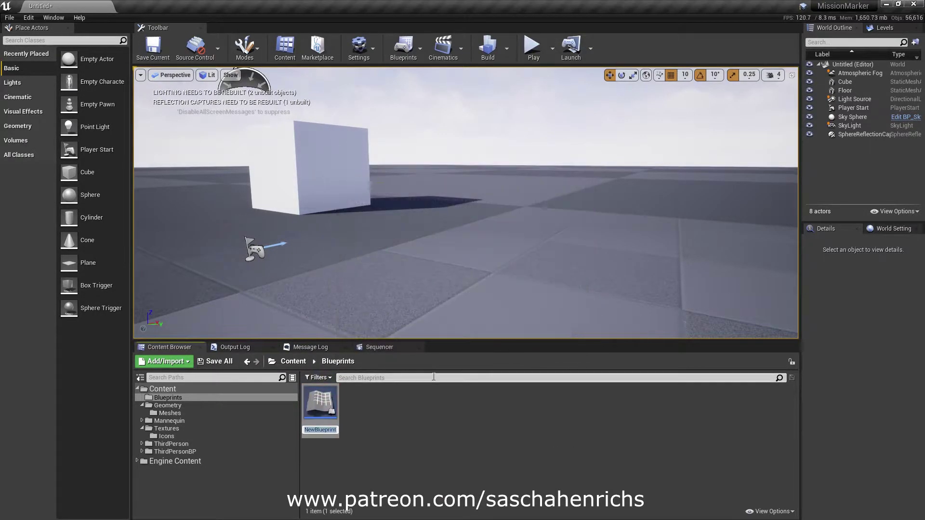
text(BP_Missionma)
key(Return)
- Rename the new Blueprint class as BP_MissionObjective and open it for editing
key(F2)
key(Right)
key(BackSpace)
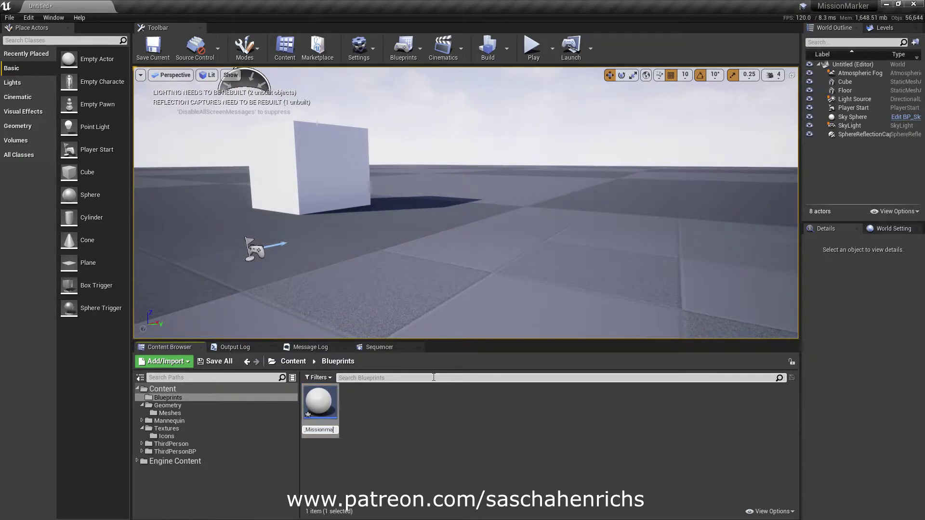
key(BackSpace)
text(Objective)
key(Return)
key(Return)
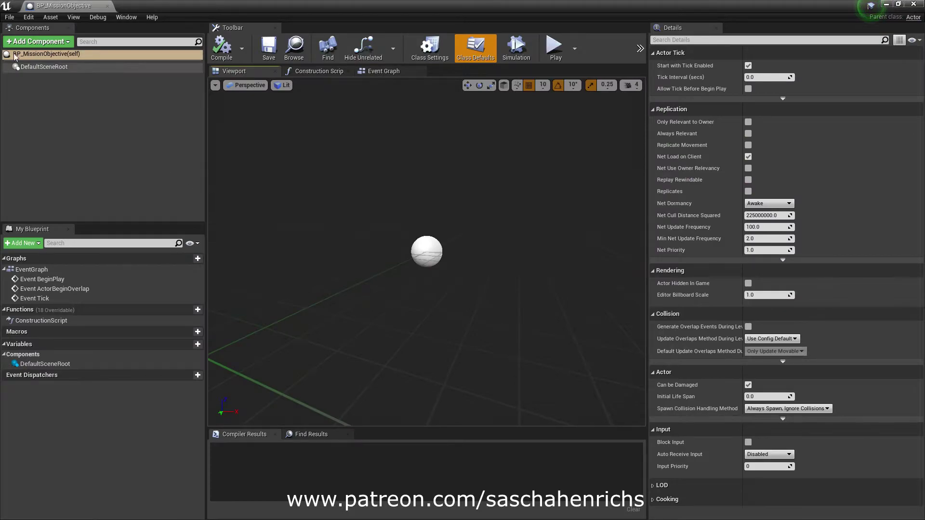
- Add a Cube component raised to a Z location of 50 and compile the Blueprint
click(38, 41)
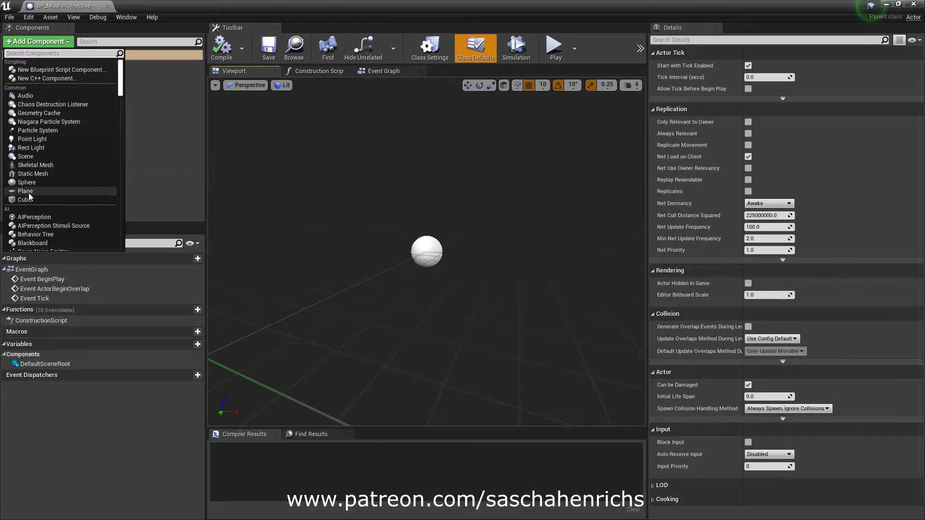
click(26, 199)
key(w)
right_drag(428, 252, 426, 263)
key(s)
drag(430, 201, 428, 158)
right_drag(429, 158, 420, 159)
key(s)
right_drag(336, 137, 336, 137)
key(w)
key(d)
key(s)
click(224, 53)
- Add a Material Billboard component named MissiionMarker under the Cube and compile the Blueprint
click(49, 43)
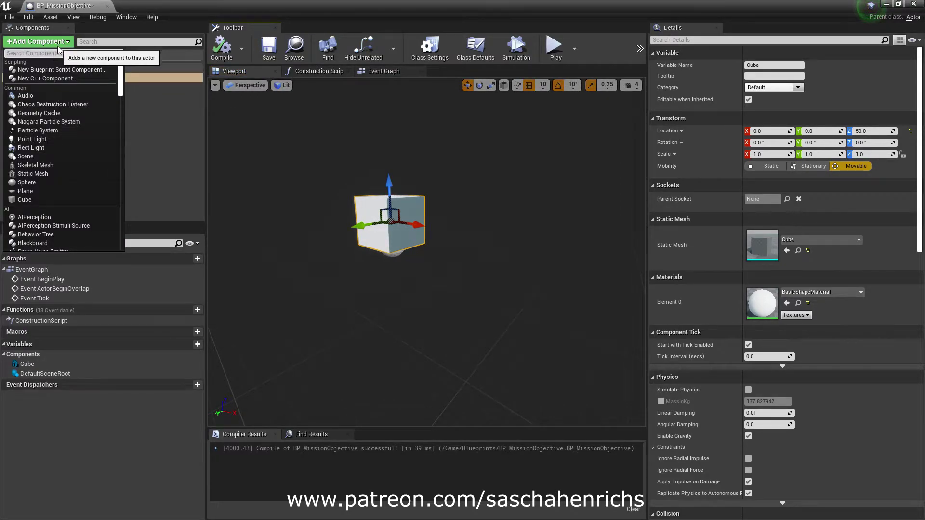
text(bi)
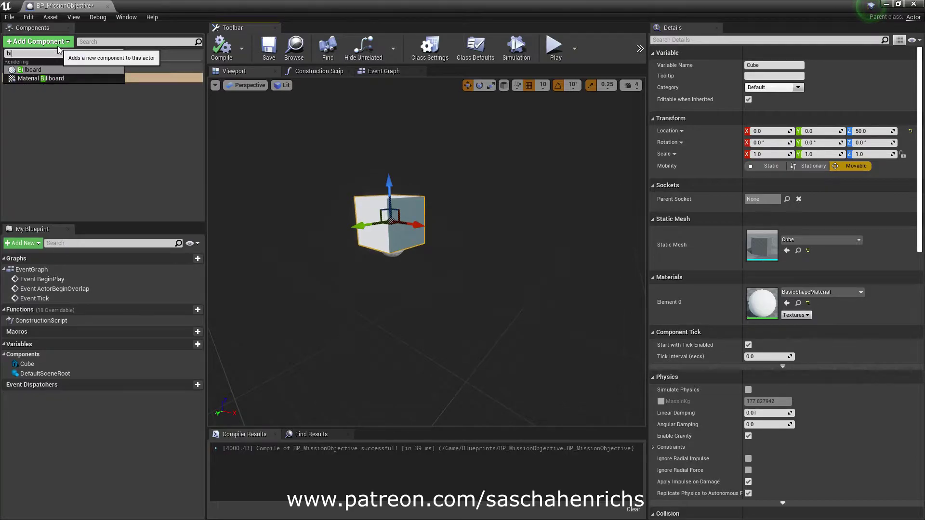
click(48, 78)
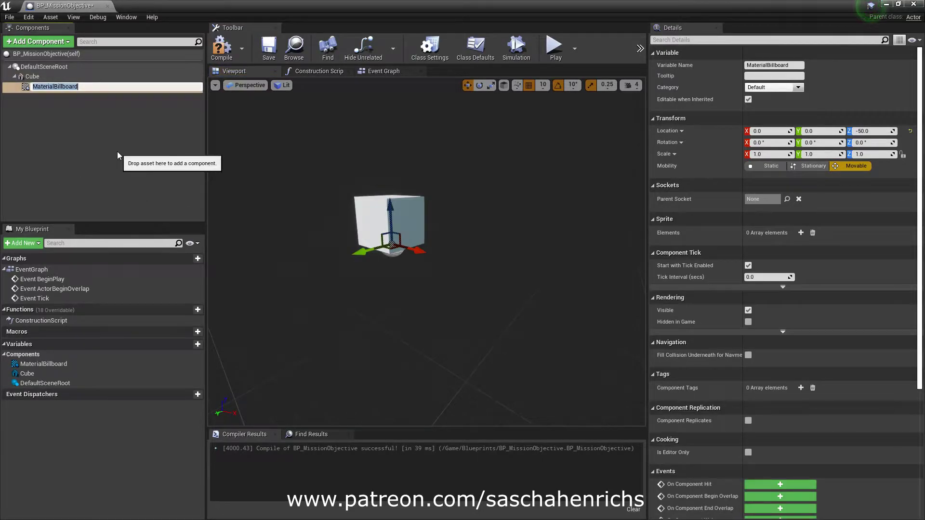
text(MissicionMarker)
key(Return)
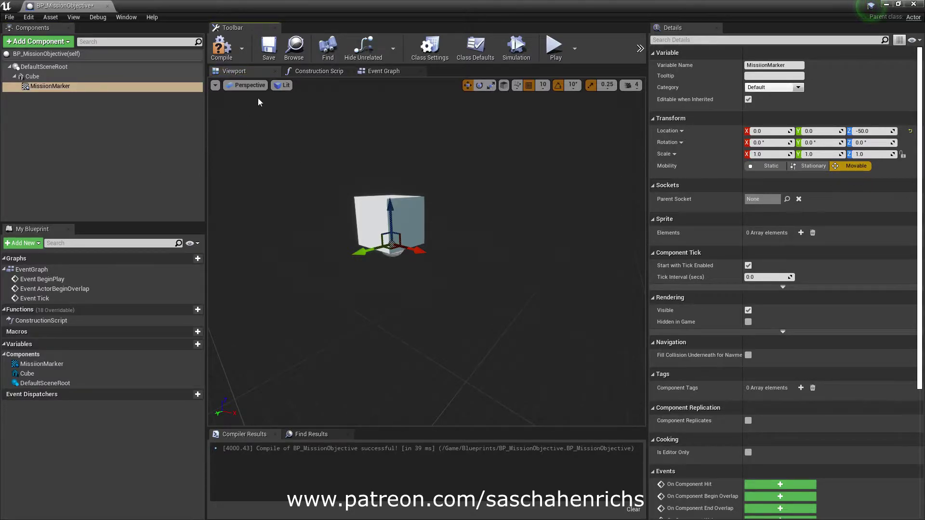
click(227, 51)
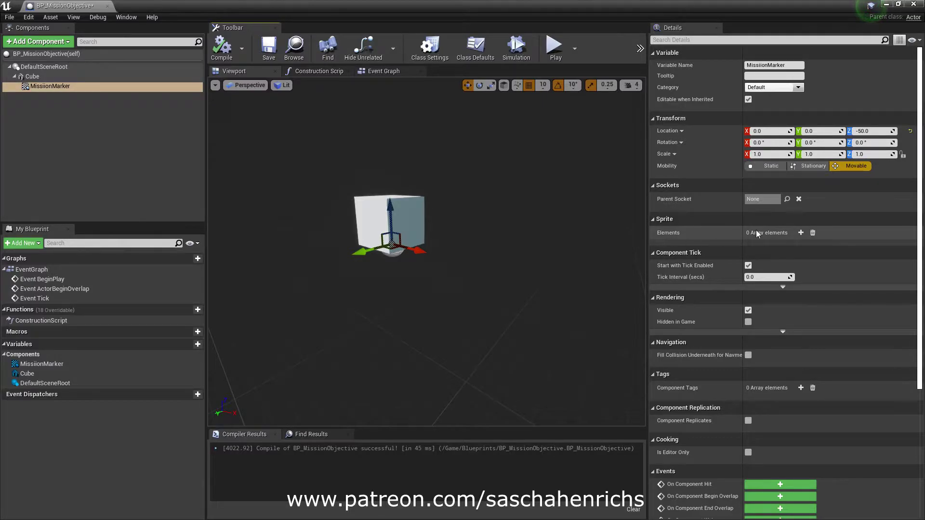
- Add one element to the billboard's sprite Elements array and enable Size Is in Screen Space for it
click(800, 233)
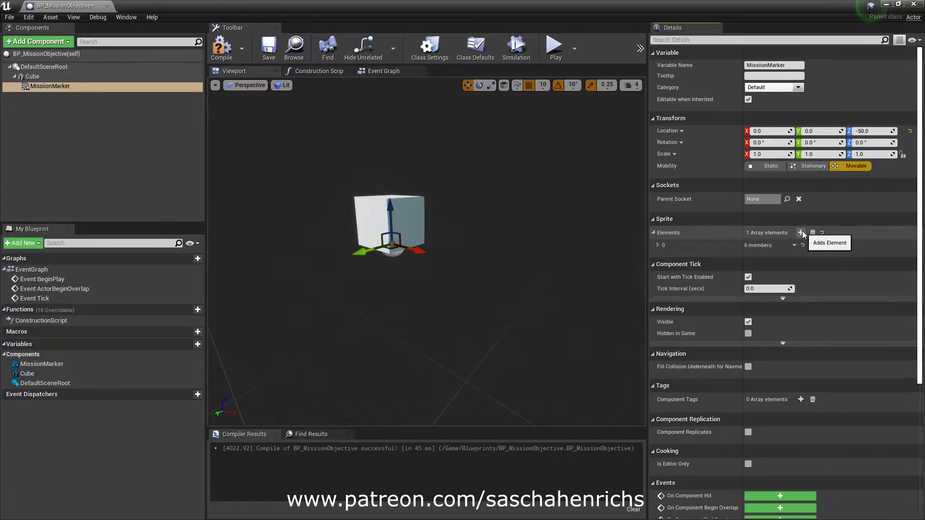
click(658, 244)
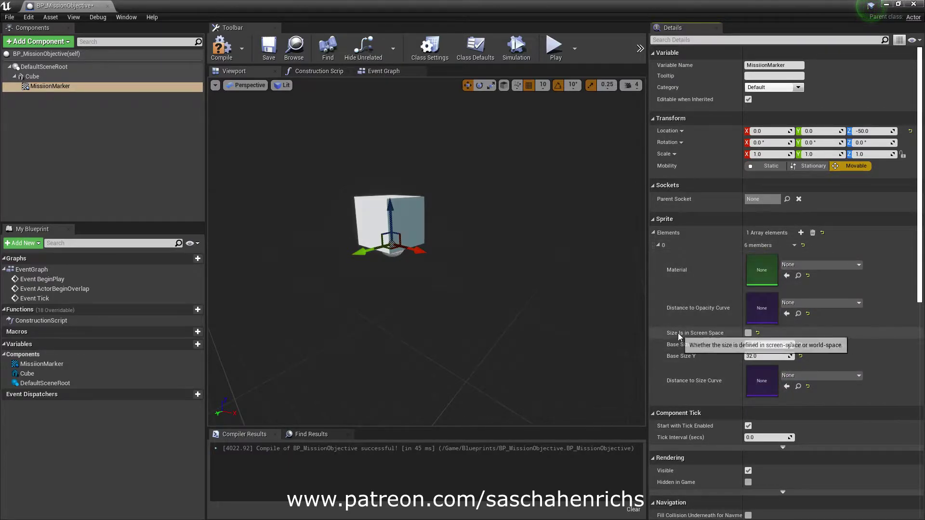
click(749, 334)
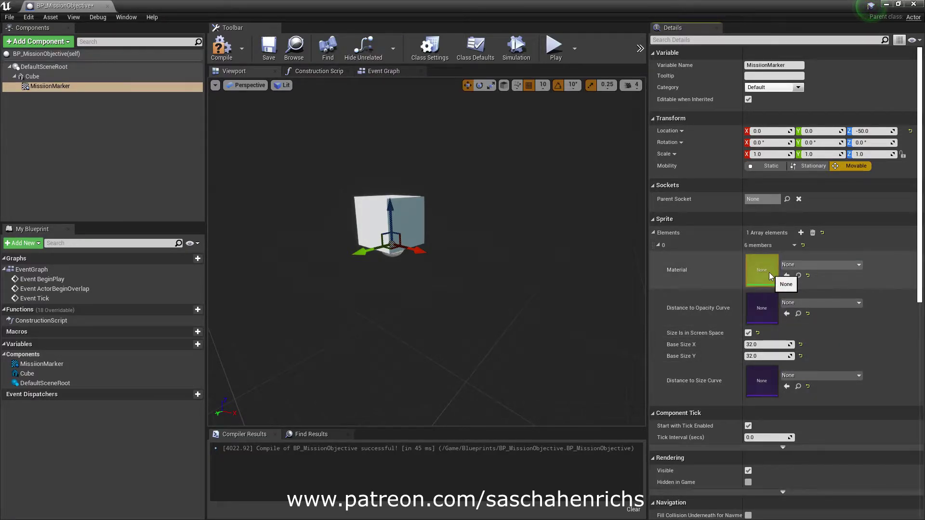
- Start a new material asset for the billboard's sprite element and create a Materials folder under Content as its save location
click(824, 266)
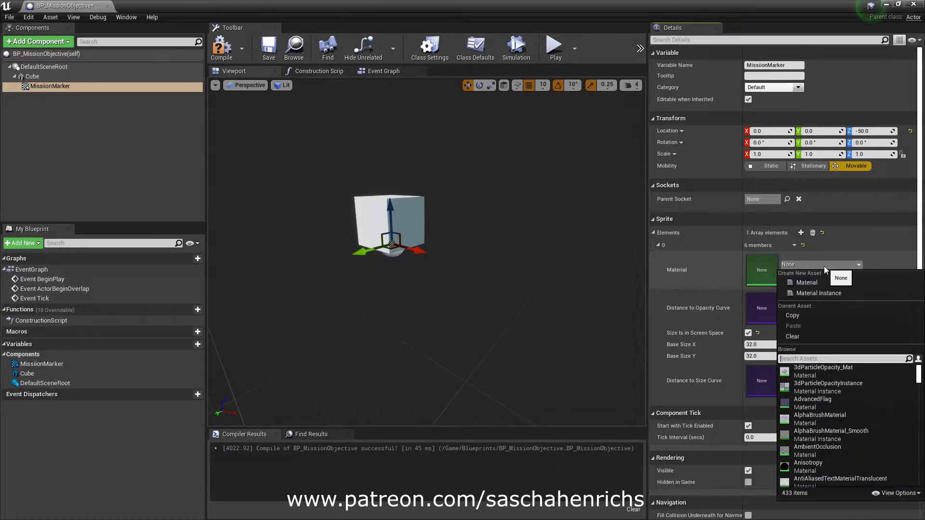
click(801, 282)
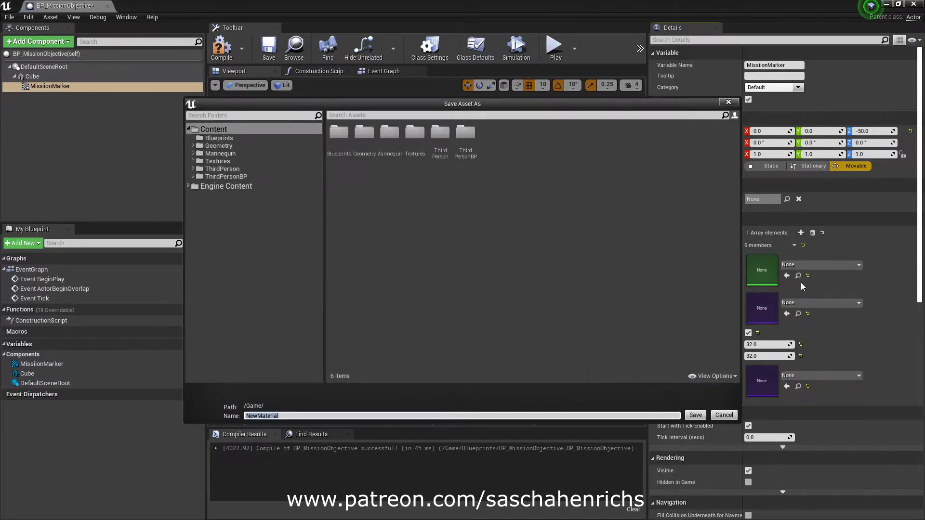
right_click(517, 155)
click(562, 165)
text(Materials)
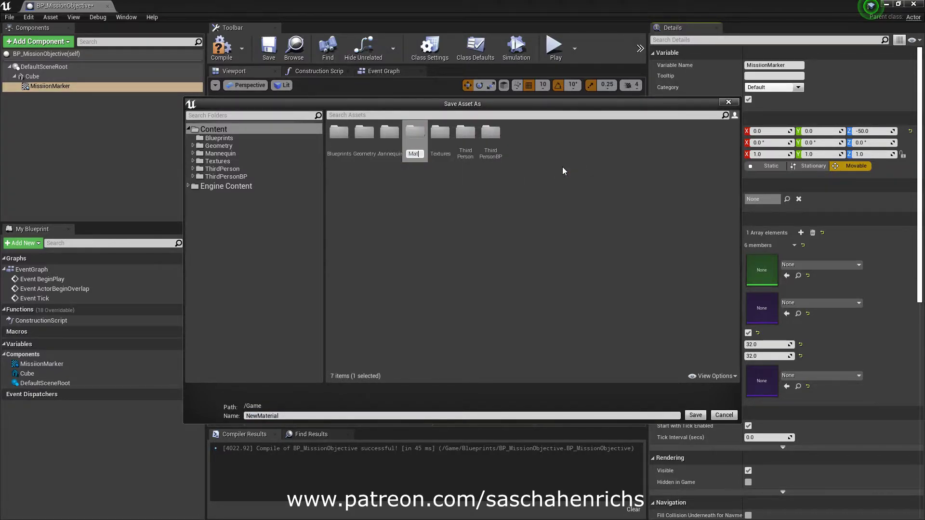
key(Return)
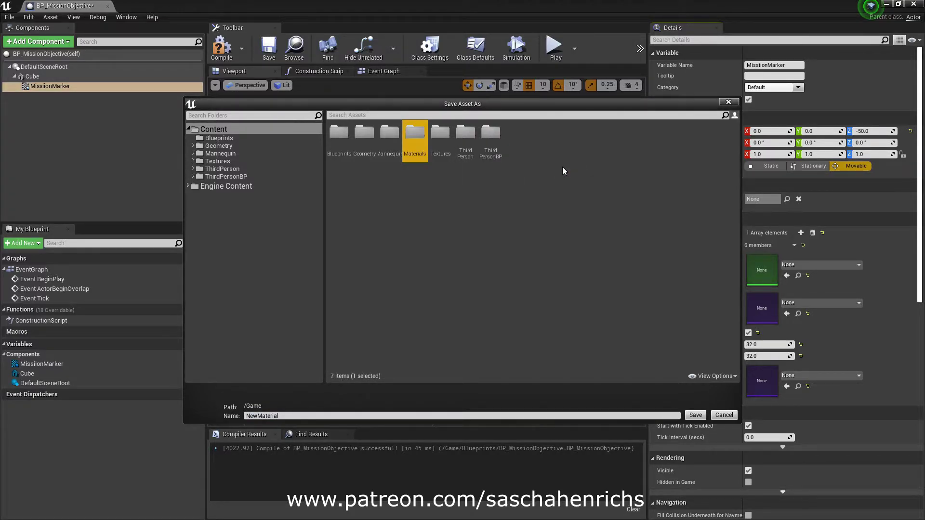
- Create a subfolder named Master inside the Materials folder
double_click(415, 137)
right_click(396, 198)
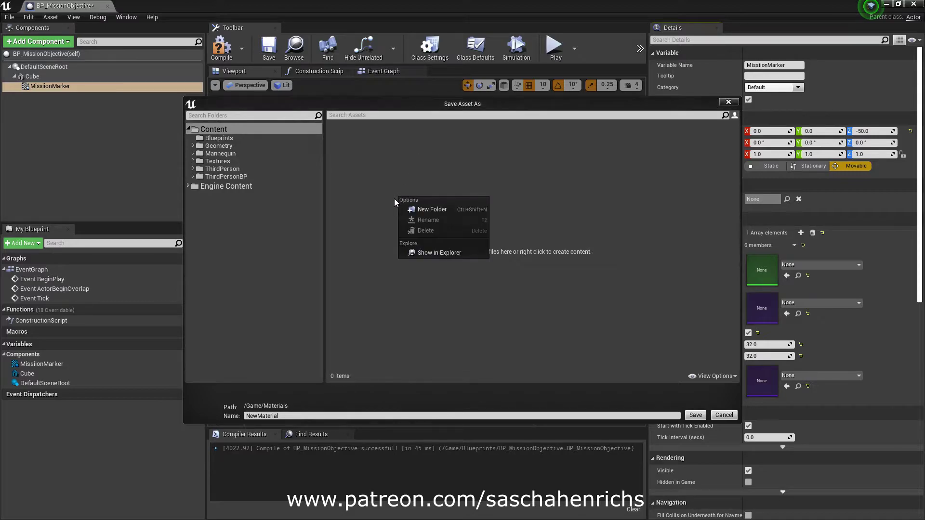
click(446, 209)
text(Master)
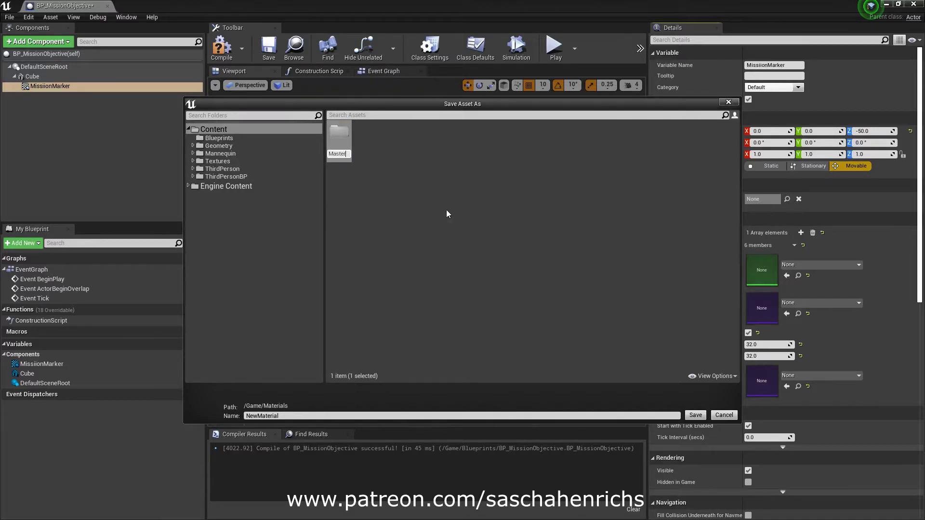
key(Return)
- Save the new material in the Master folder under the name M_BillboardMaster
double_click(338, 136)
click(308, 415)
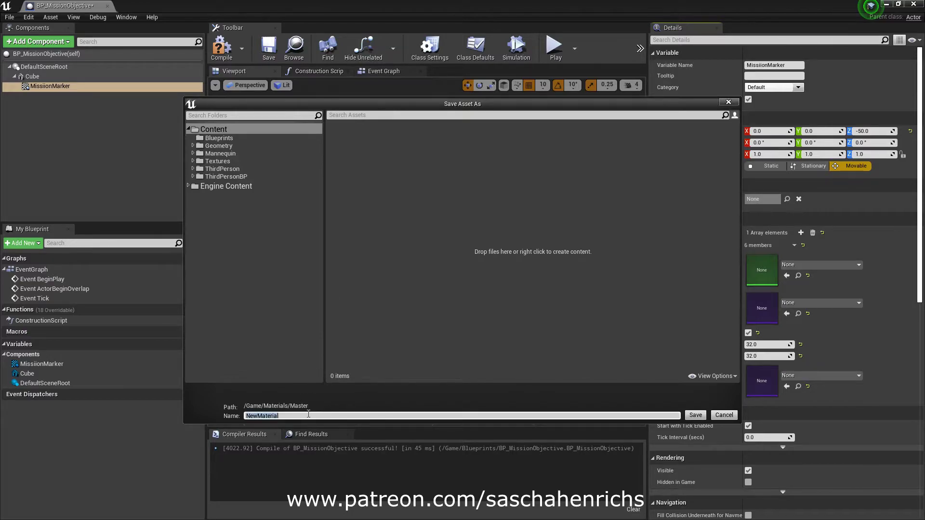
text(M_BillboardMaster)
key(Return)
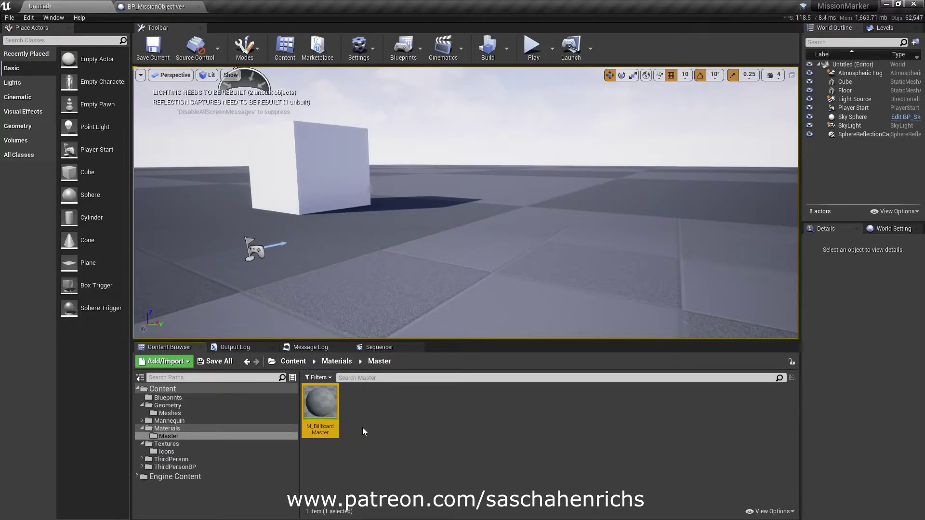
- Open the M_BillboardMaster material and set its Blend Mode to Translucent and its Shading Model to Unlit
double_click(322, 400)
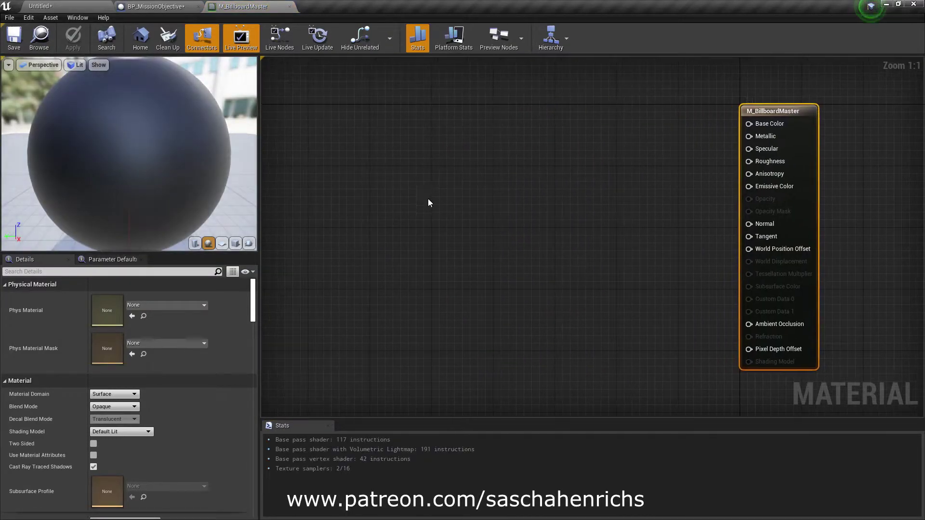
click(117, 406)
click(126, 428)
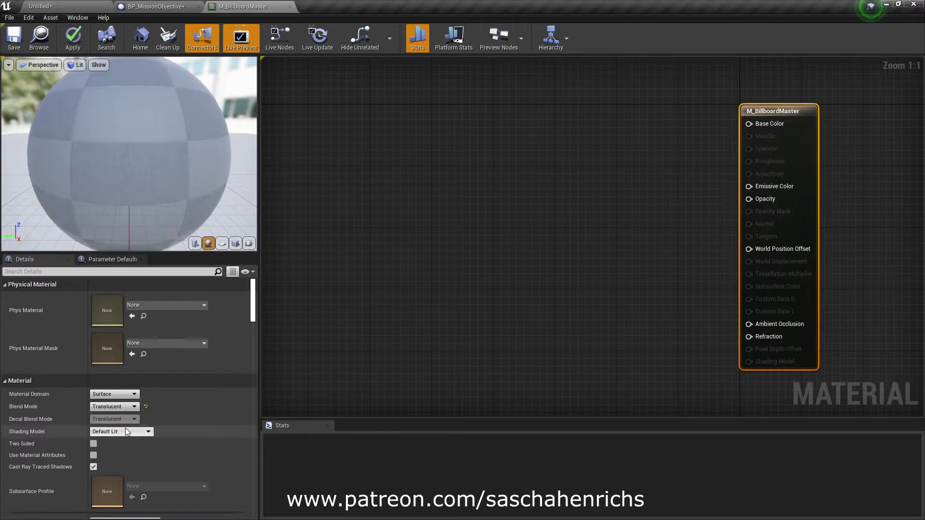
click(129, 432)
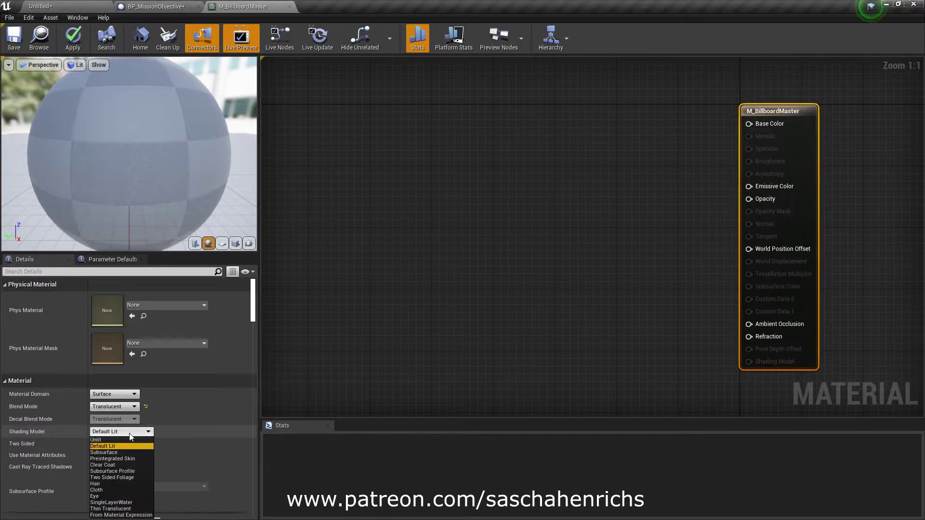
click(119, 439)
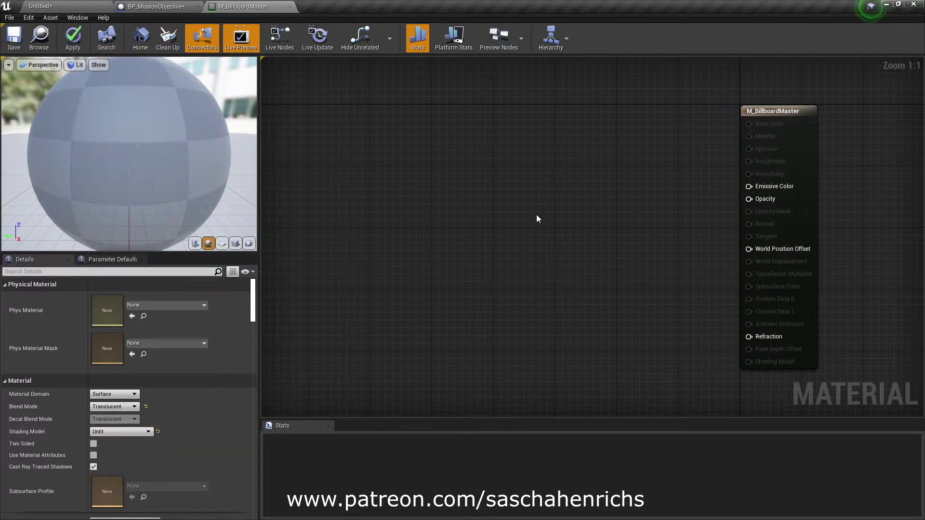
right_drag(538, 217, 557, 218)
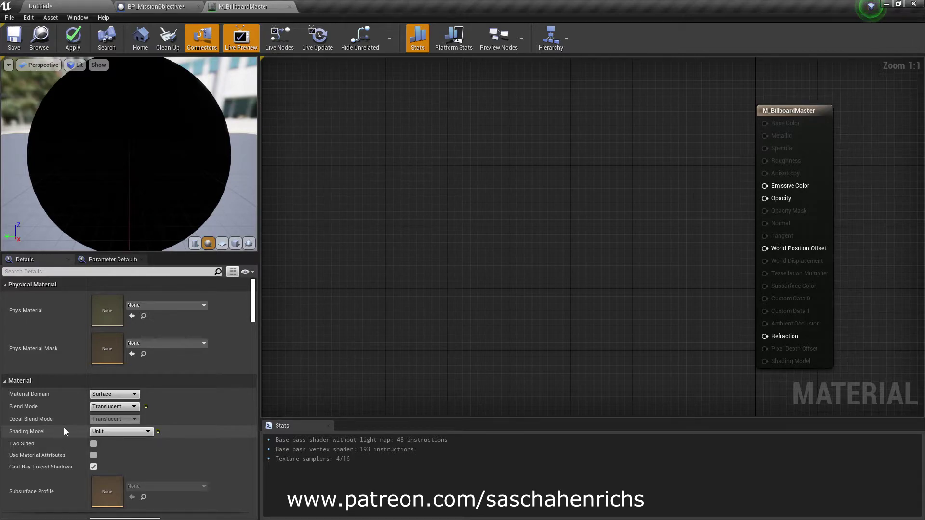
- Enable Disable Depth Test in the material's advanced Translucency settings
click(136, 408)
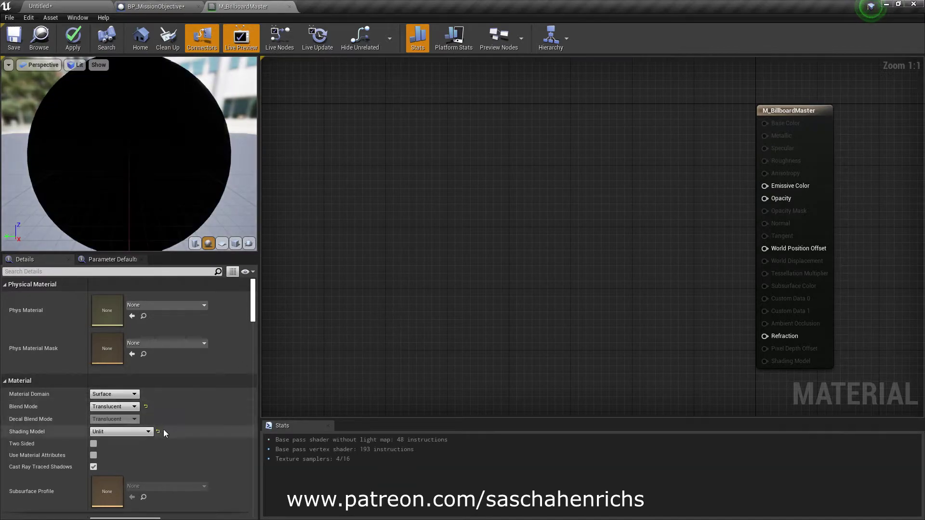
scroll(195, 365, down, 5)
scroll(197, 316, down, 8)
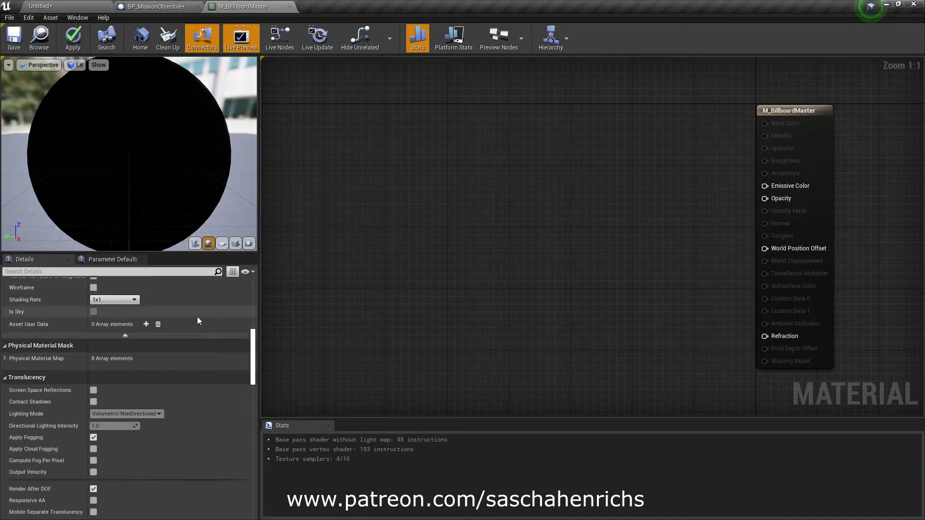
scroll(224, 339, down, 4)
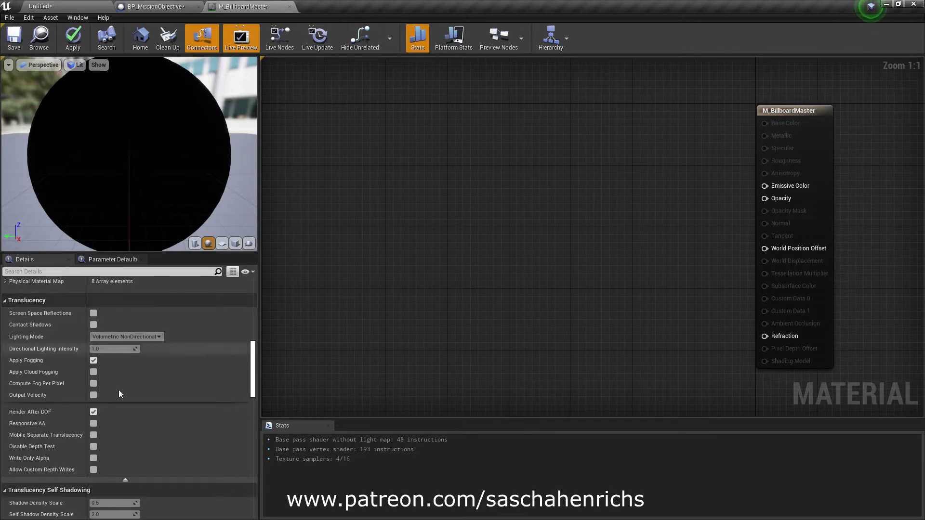
click(139, 481)
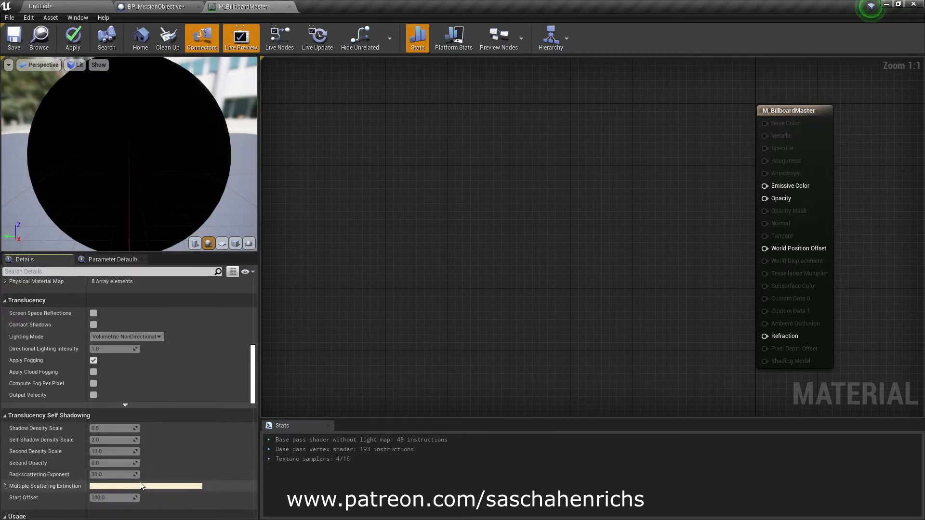
click(125, 406)
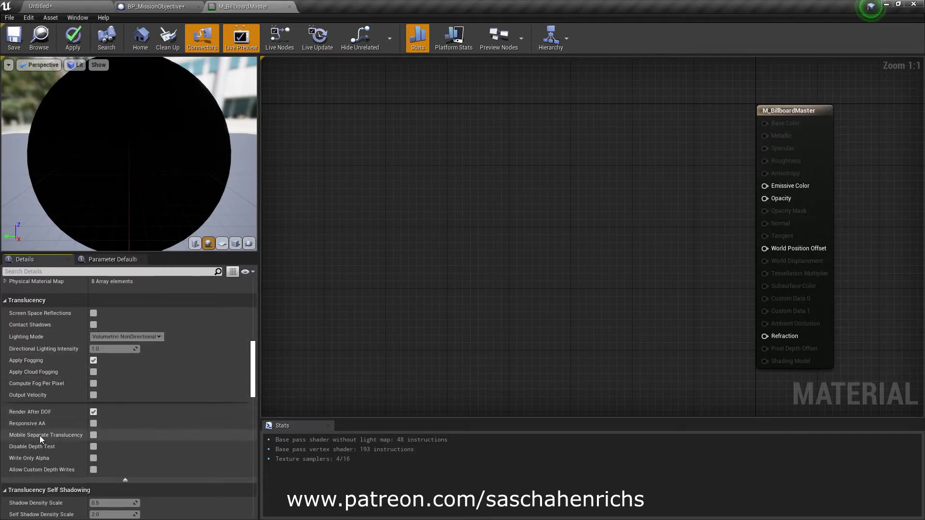
click(94, 447)
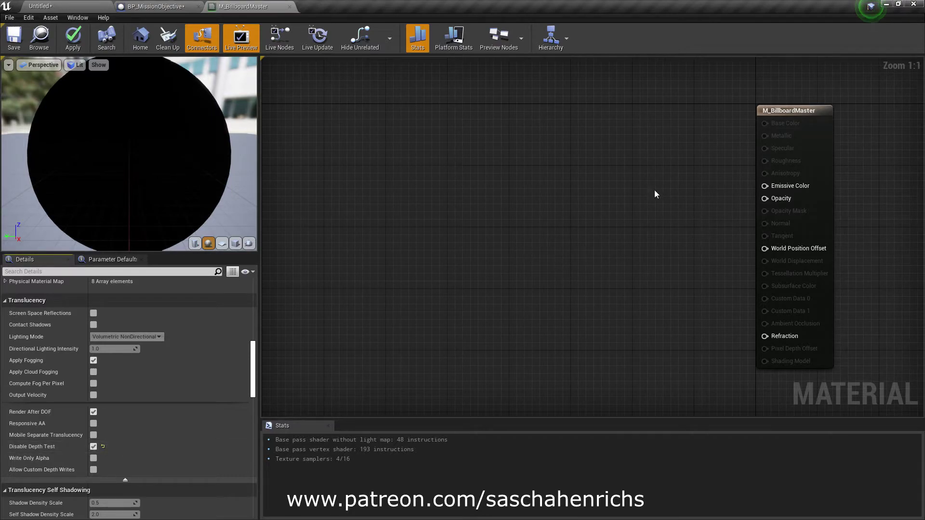
- Add a Texture Sample node and connect its RGB output to Emissive Color and its A output to Opacity
right_drag(407, 199, 435, 211)
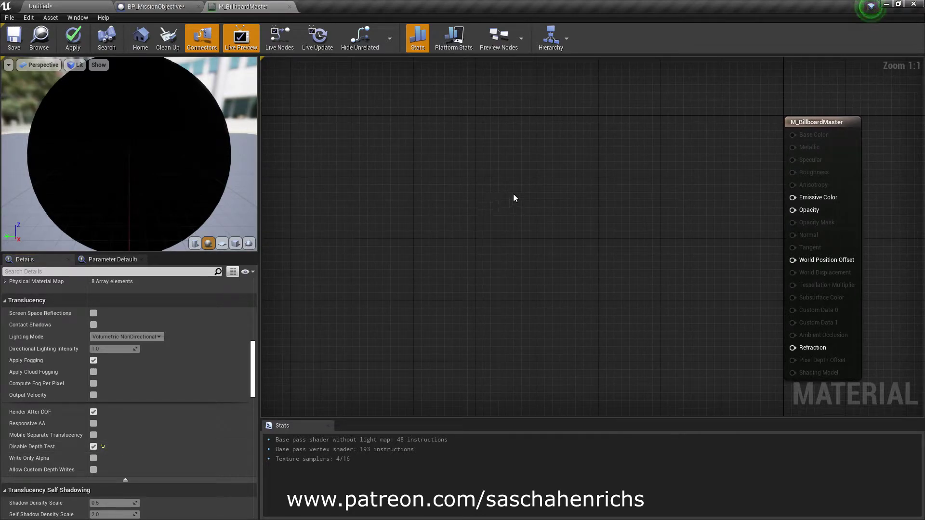
click(442, 165)
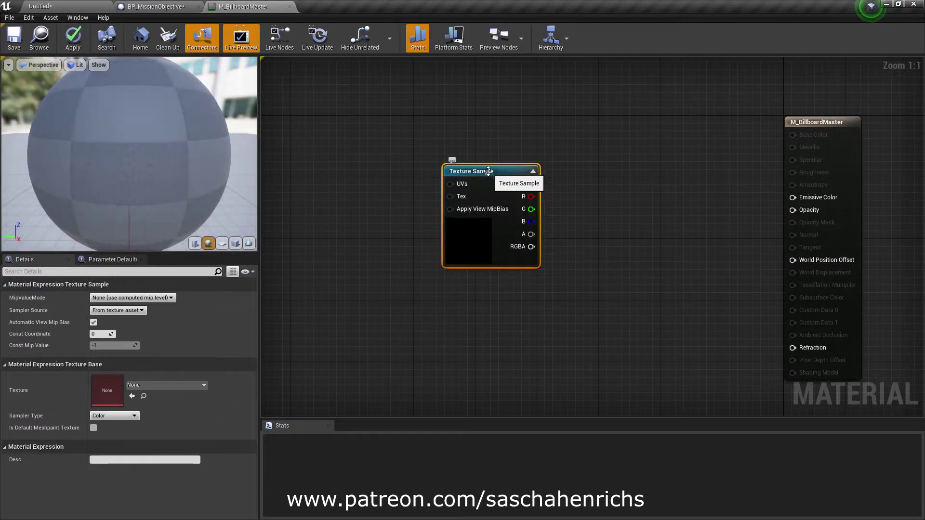
drag(488, 171, 812, 201)
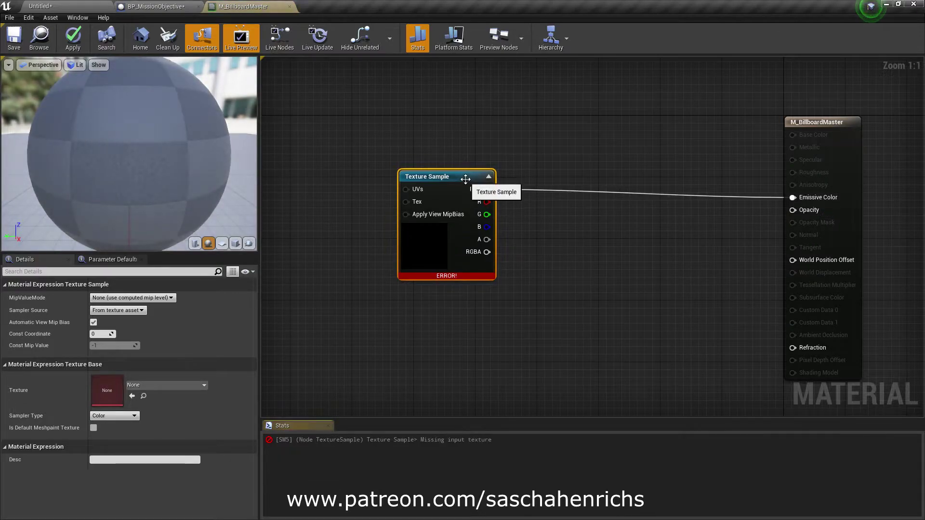
drag(469, 183, 461, 190)
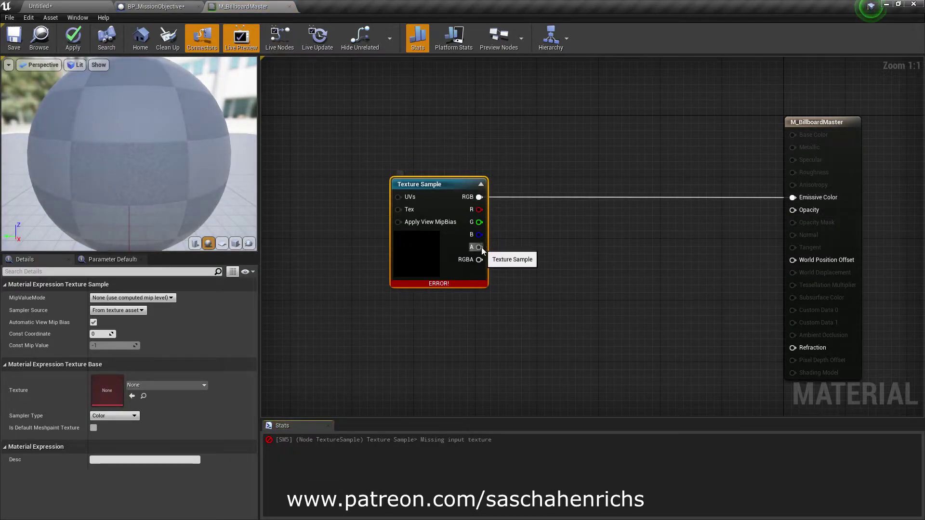
drag(478, 247, 807, 219)
right_drag(574, 283, 624, 275)
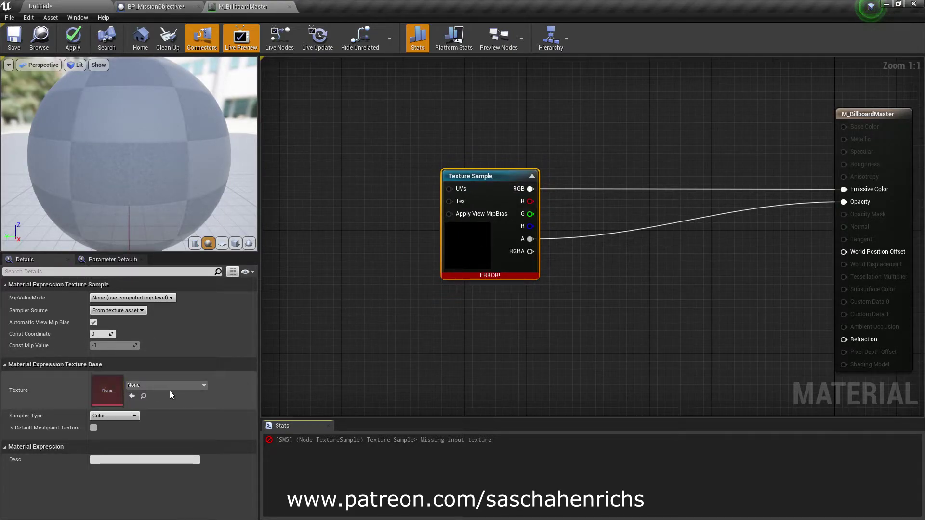
- Import the texture file T_MissionMarker_1_BC.tga into the Textures/Icons content folder
click(73, 8)
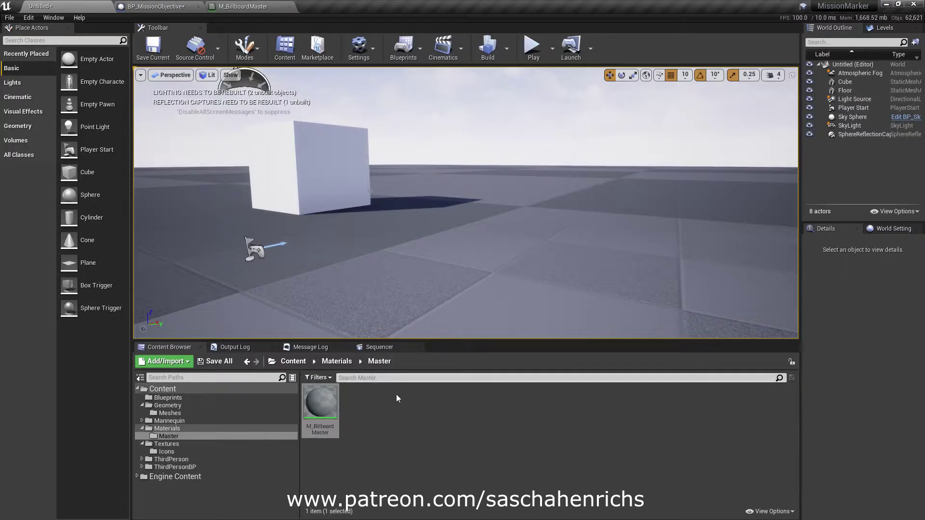
click(202, 453)
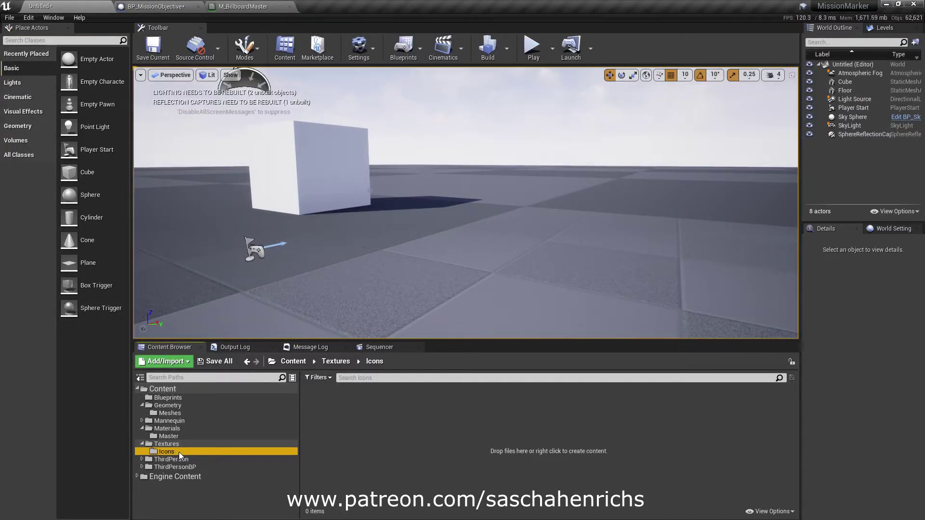
click(387, 423)
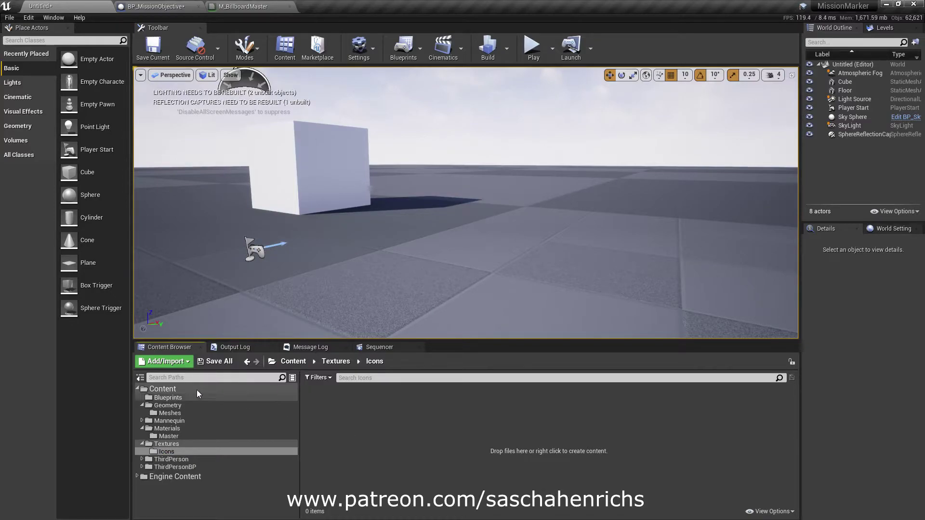
click(177, 362)
click(194, 96)
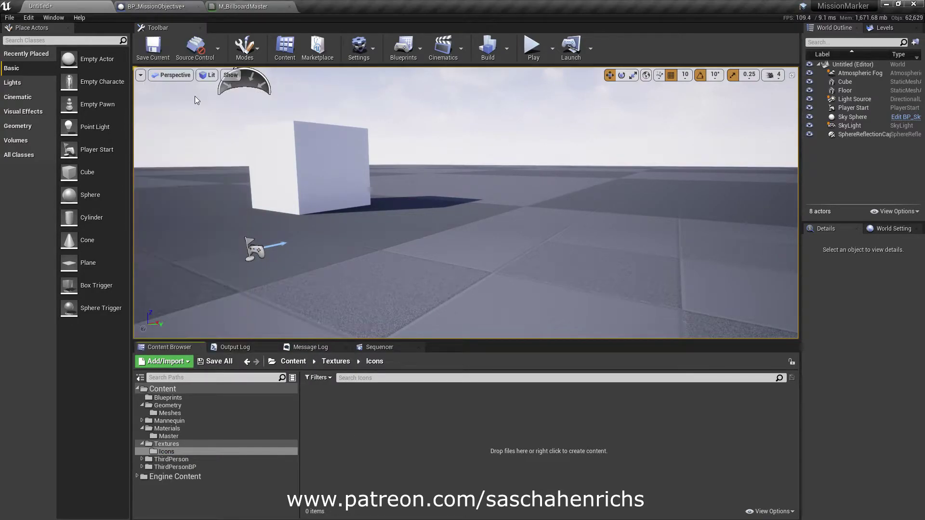
click(120, 91)
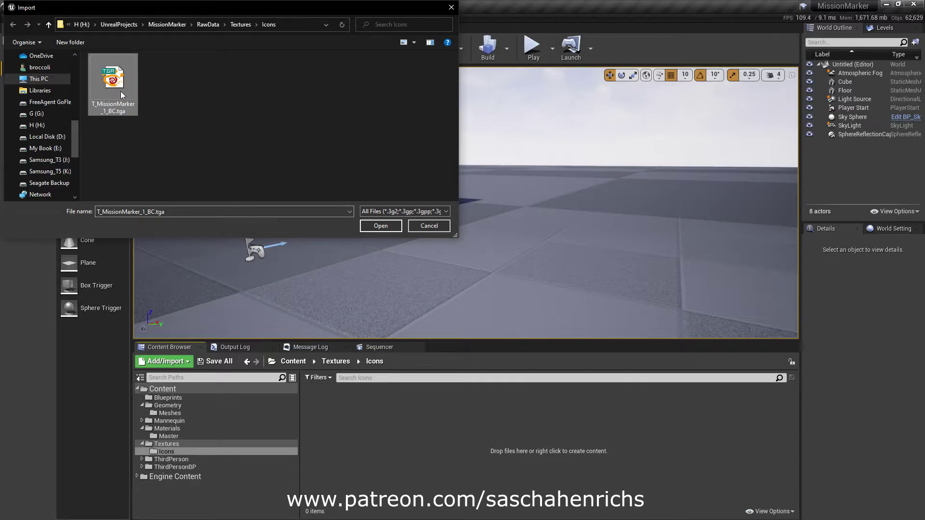
double_click(121, 90)
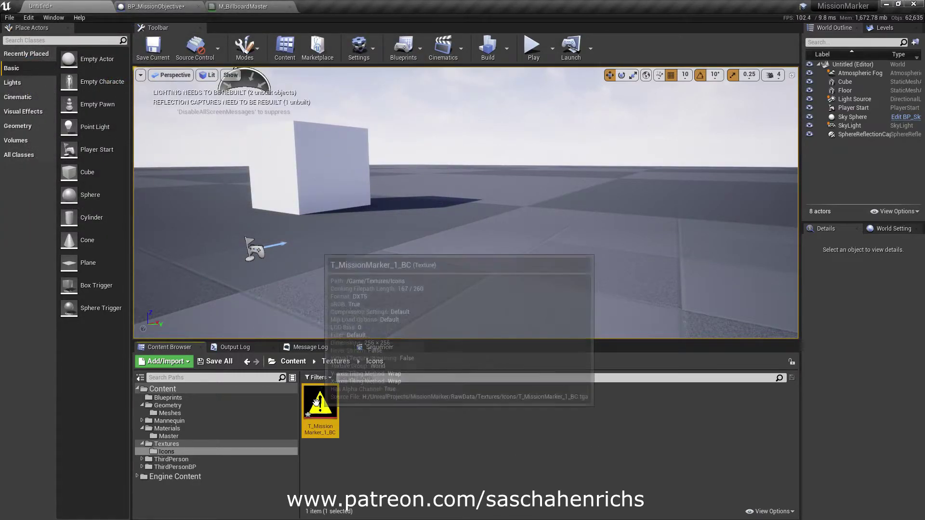
- Examine the alpha channel of T_MissionMarker_1_BC by hiding its red, green and blue channels, and show them again
double_click(319, 412)
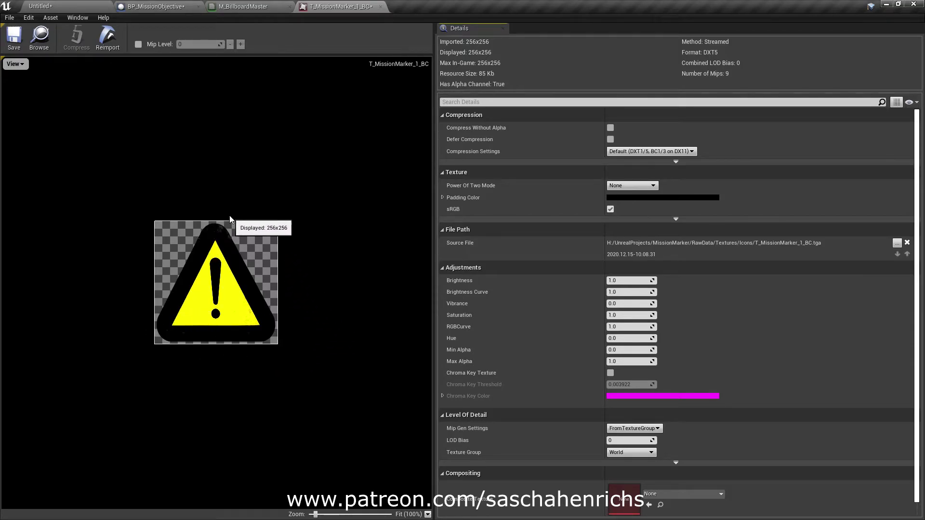
click(15, 63)
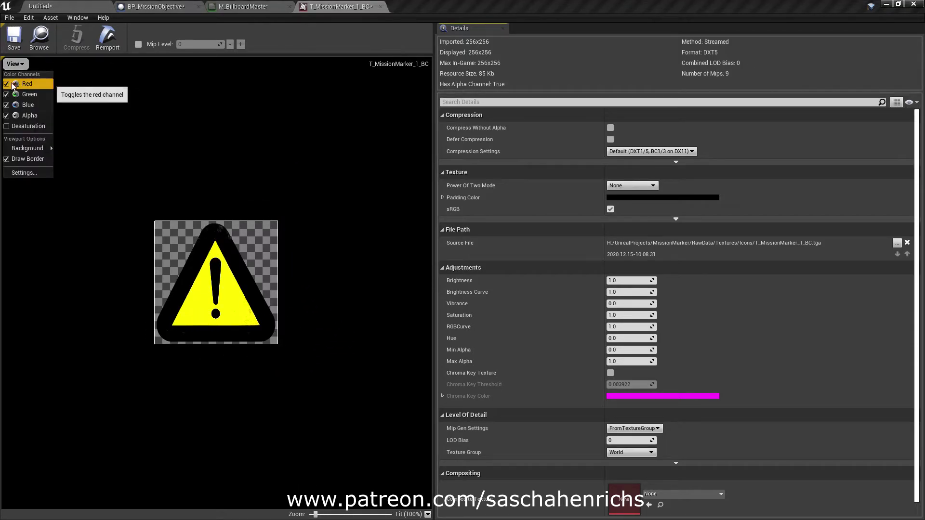
click(7, 84)
click(7, 94)
click(7, 105)
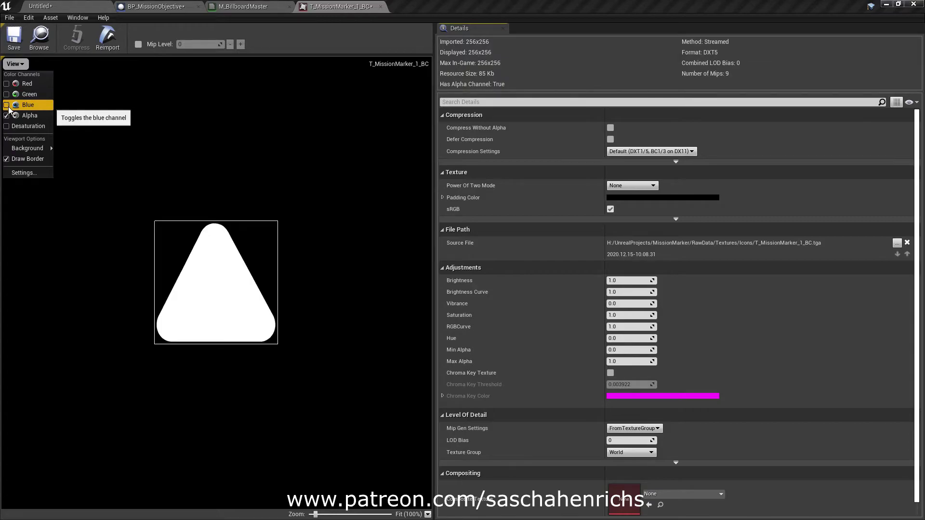
mouse_move(28, 148)
click(7, 105)
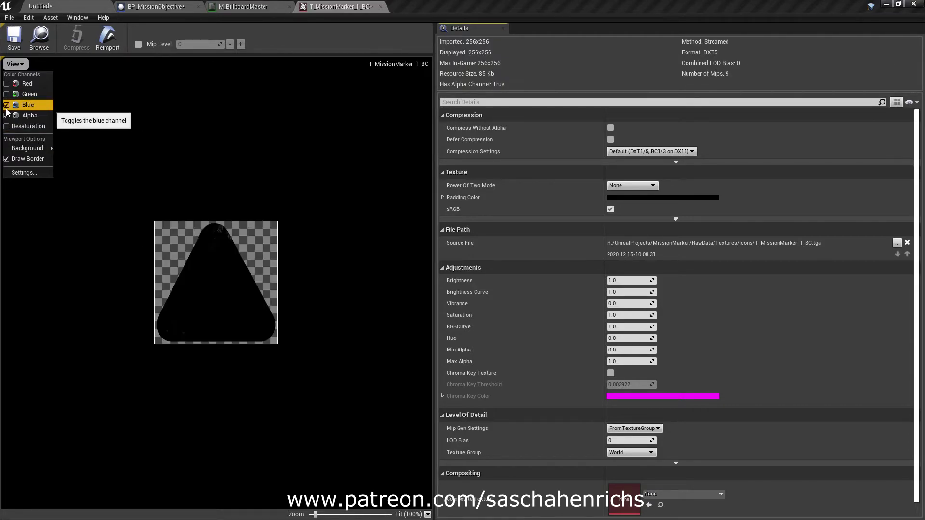
click(7, 94)
click(7, 84)
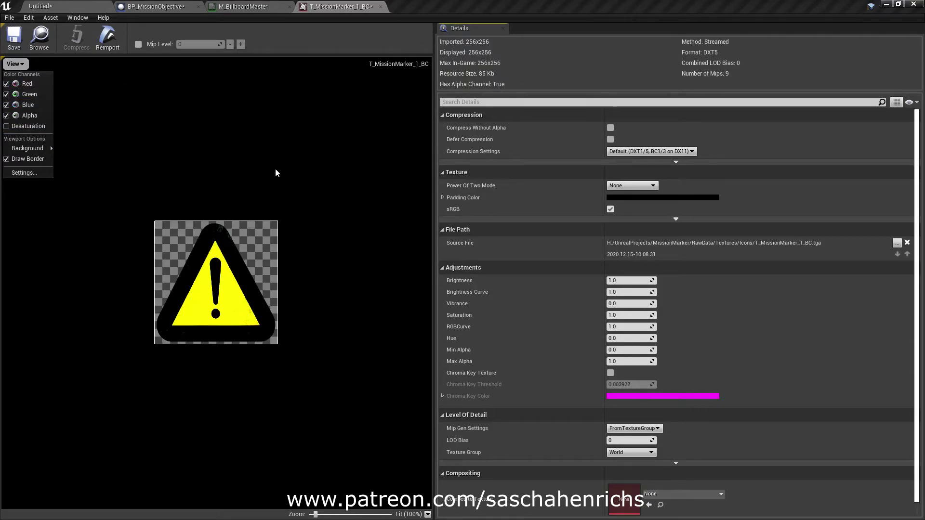
- Save the T_MissionMarker_1_BC texture and assign it to the Texture Sample node in M_BillboardMaster
click(10, 45)
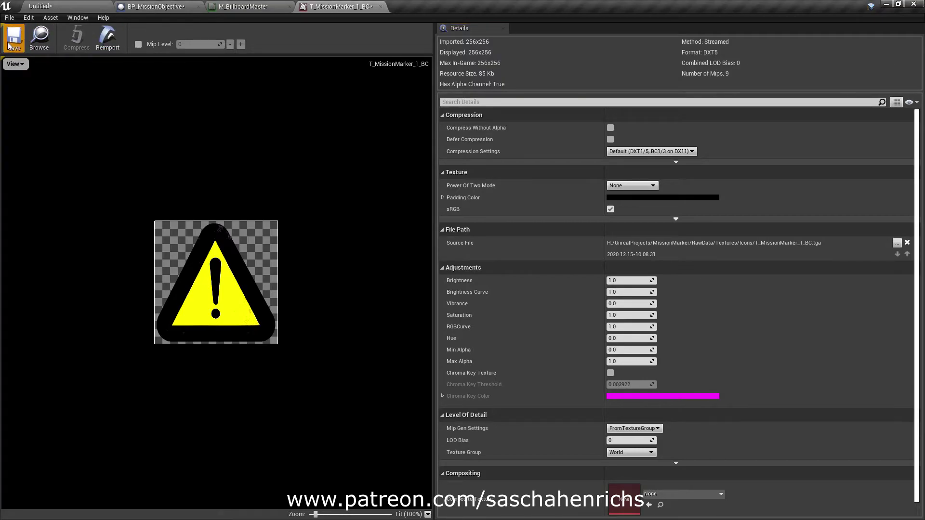
click(239, 7)
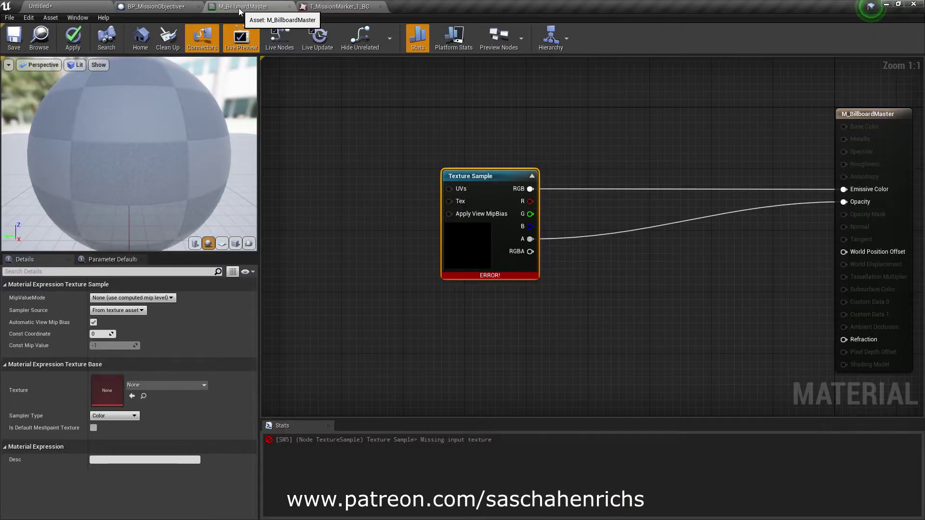
click(132, 396)
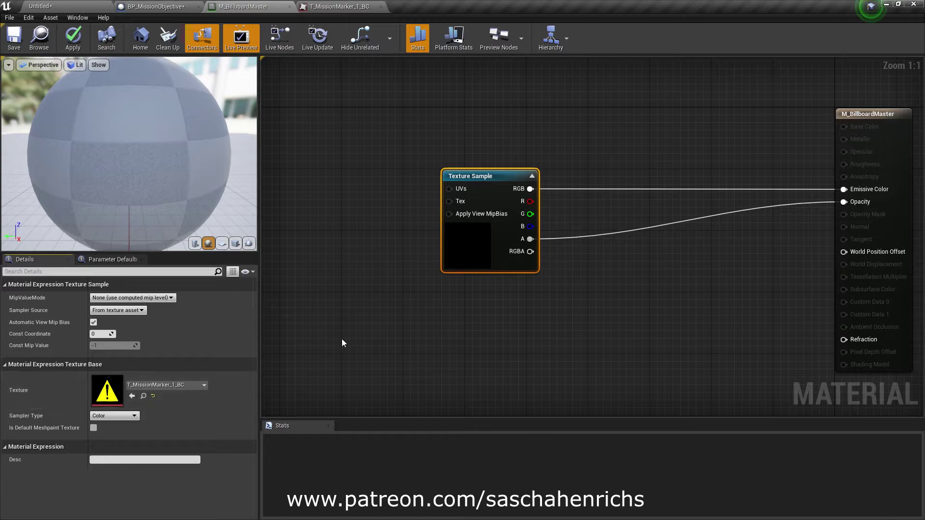
right_drag(608, 330, 570, 355)
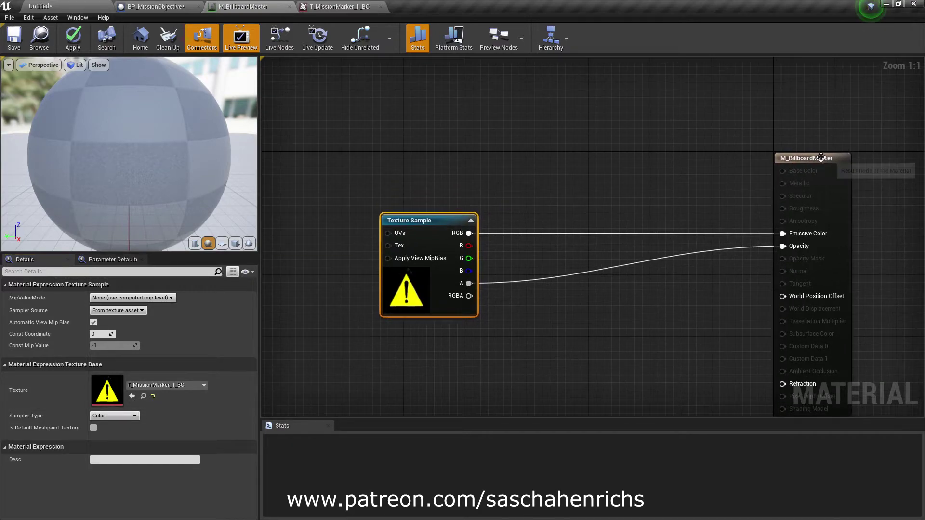
- Move the M_BillboardMaster result node closer to the Texture Sample, and convert the sample to a parameter named IconTexture
click(821, 157)
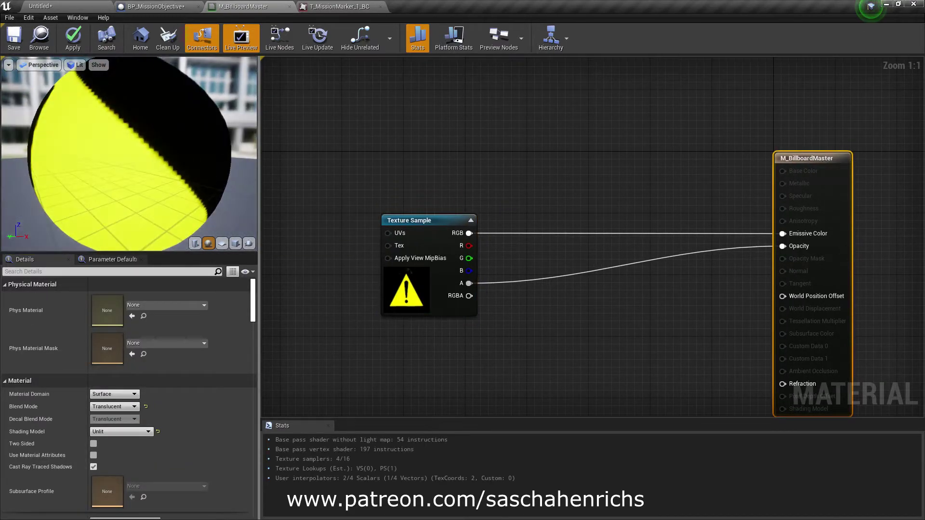
drag(821, 157, 622, 157)
click(422, 220)
click(422, 221)
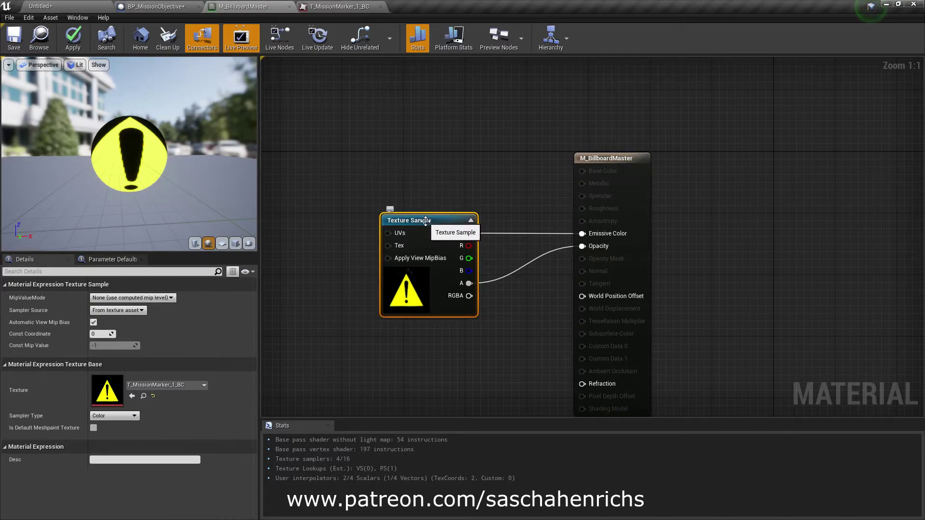
right_click(420, 215)
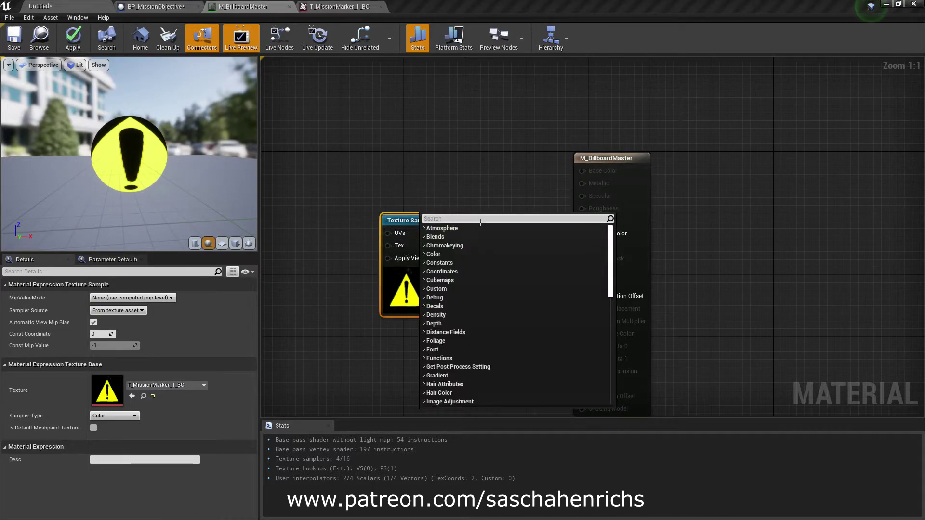
right_click(399, 223)
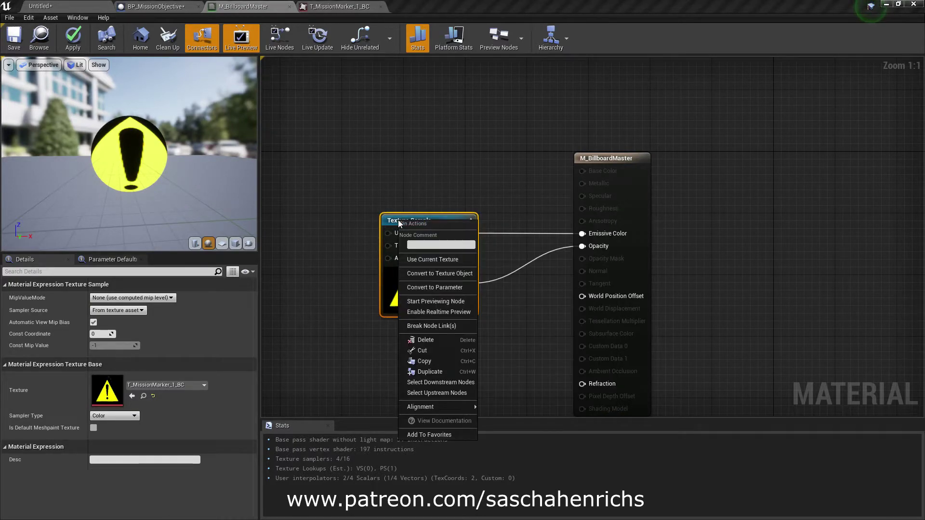
click(458, 288)
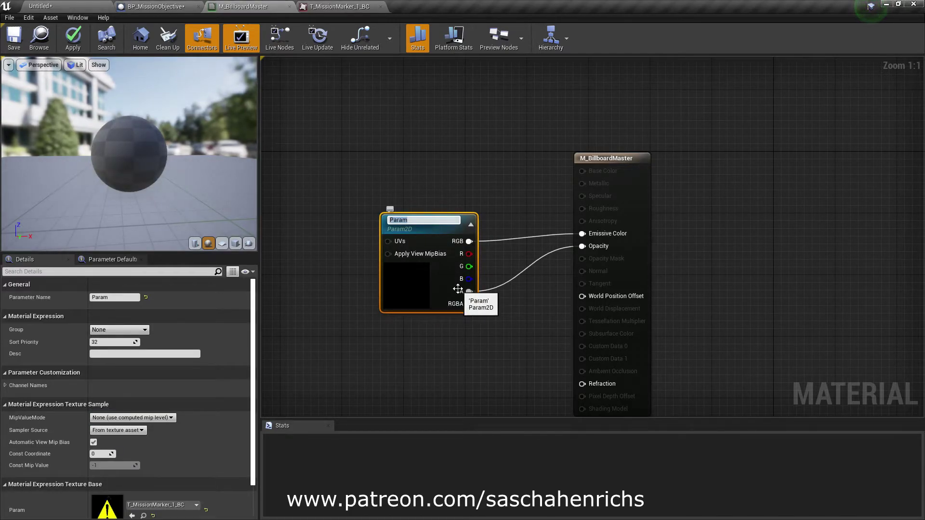
key(BackSpace)
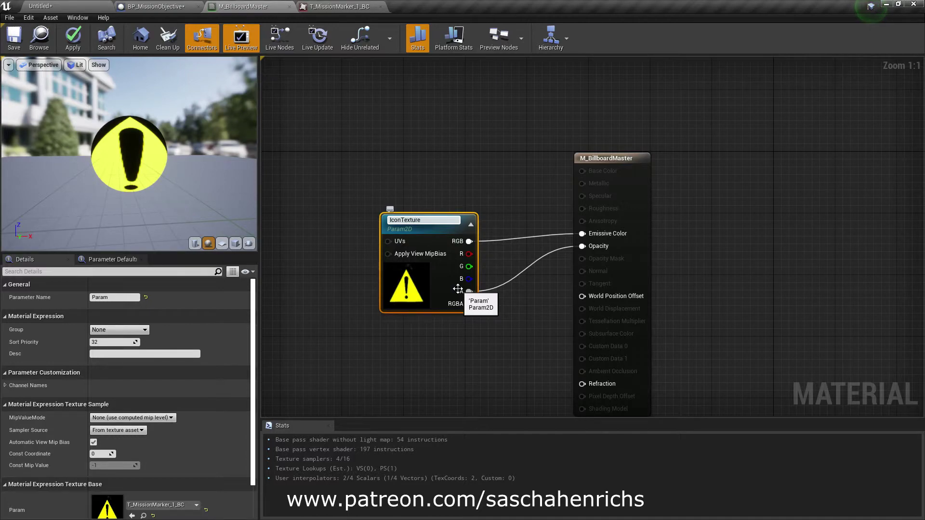
key(Return)
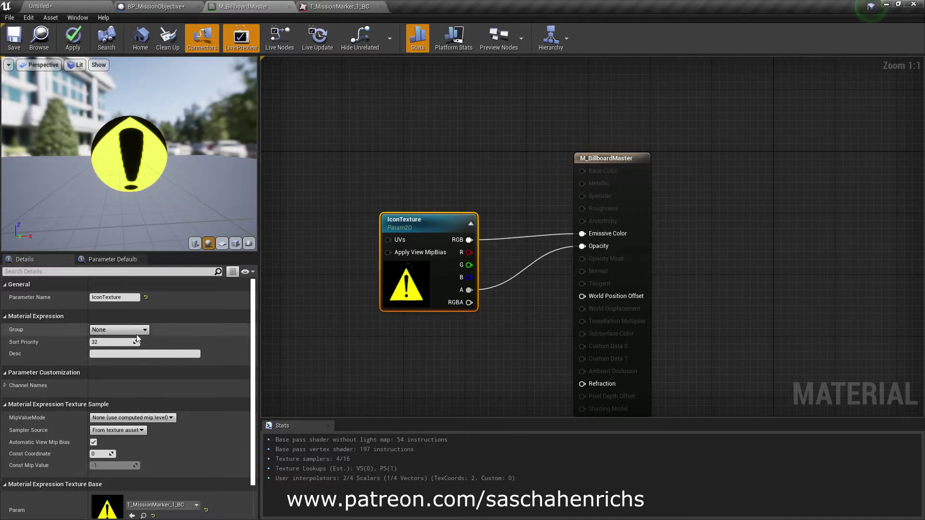
- Assign the IconTexture parameter to a group named Emissive and save the material
drag(129, 330, 27, 320)
text(Emissive)
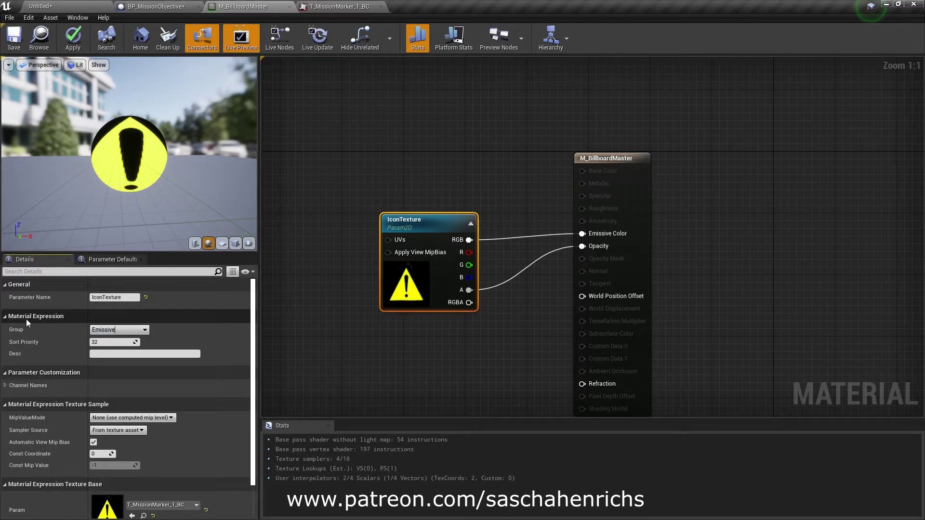
key(Return)
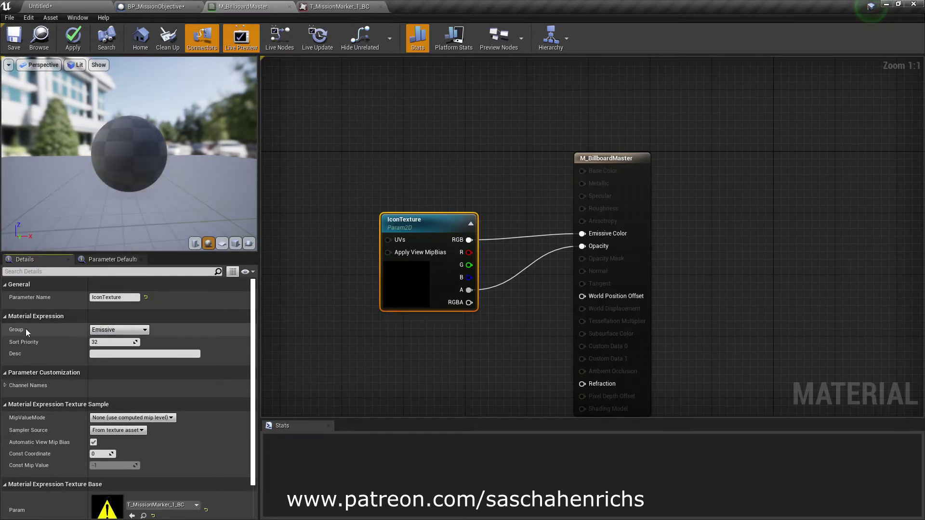
click(14, 47)
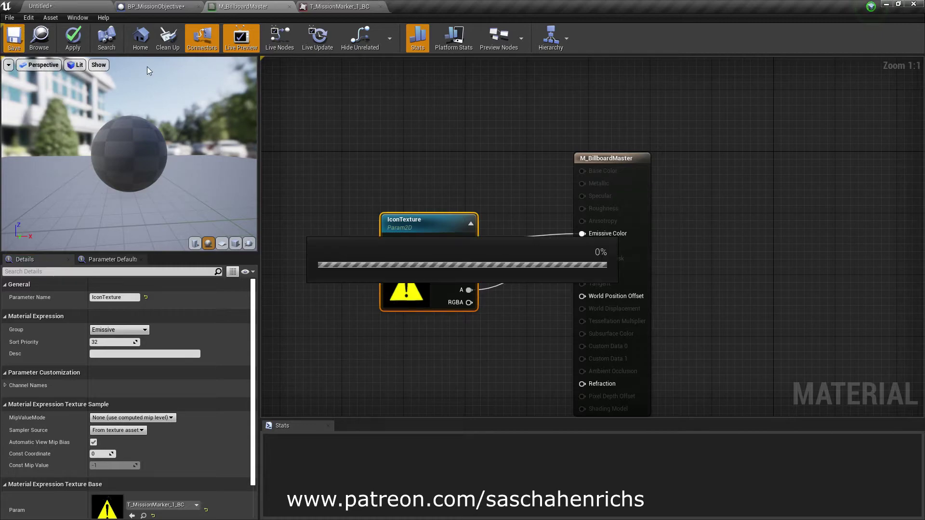
- Create a material instance of M_BillboardMaster named MI_Marker_Objective
click(39, 42)
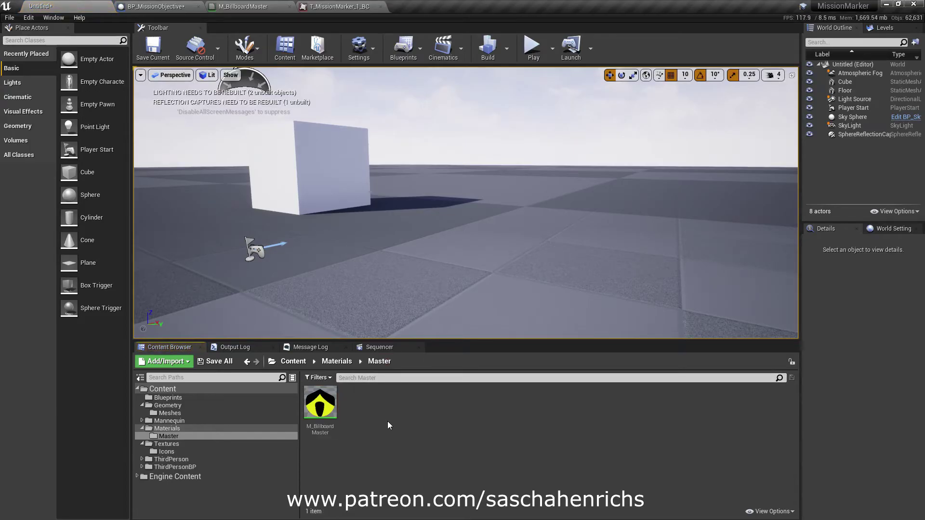
right_click(329, 410)
click(362, 182)
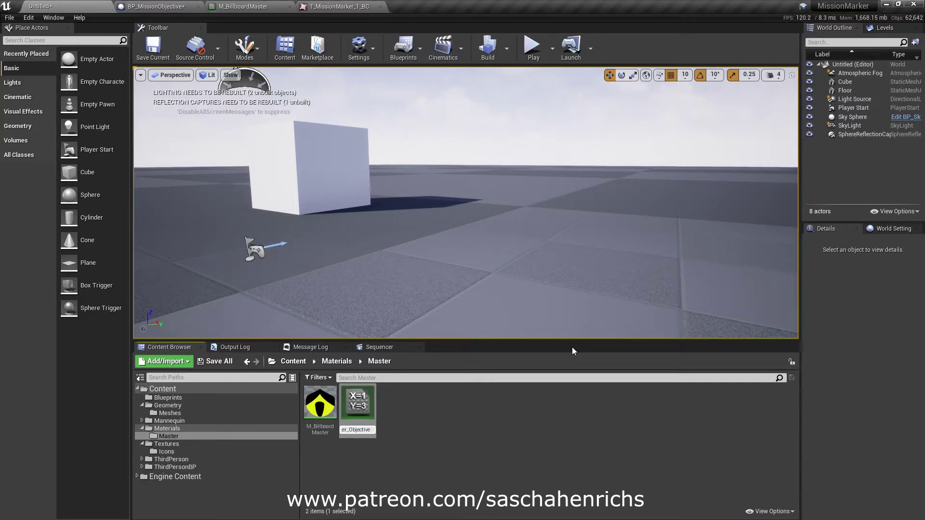
key(Return)
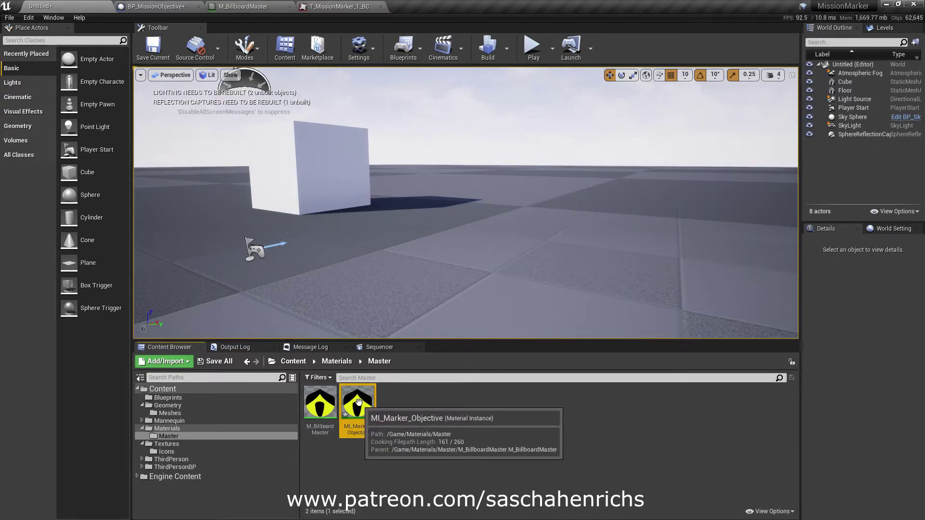
- Move MI_Marker_Objective from the Master folder into the Materials folder and show that folder's contents
drag(352, 422, 169, 429)
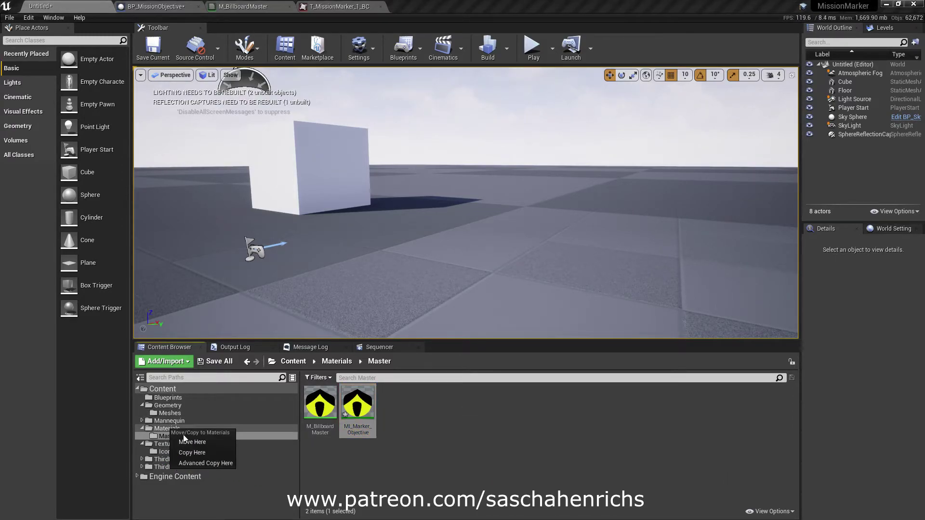
click(202, 442)
click(168, 428)
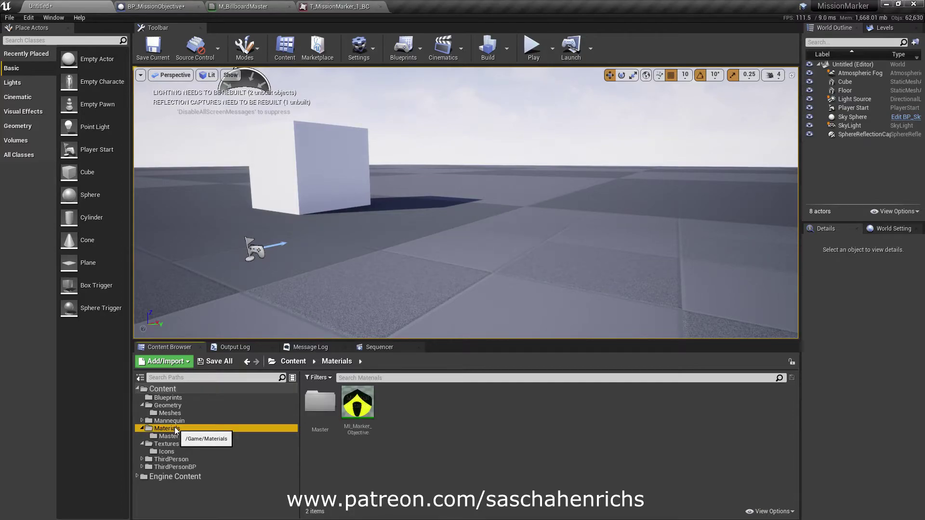
- Assign MI_Marker_Objective as the billboard's sprite element material in BP_MissionObjective and save the Blueprint
click(366, 413)
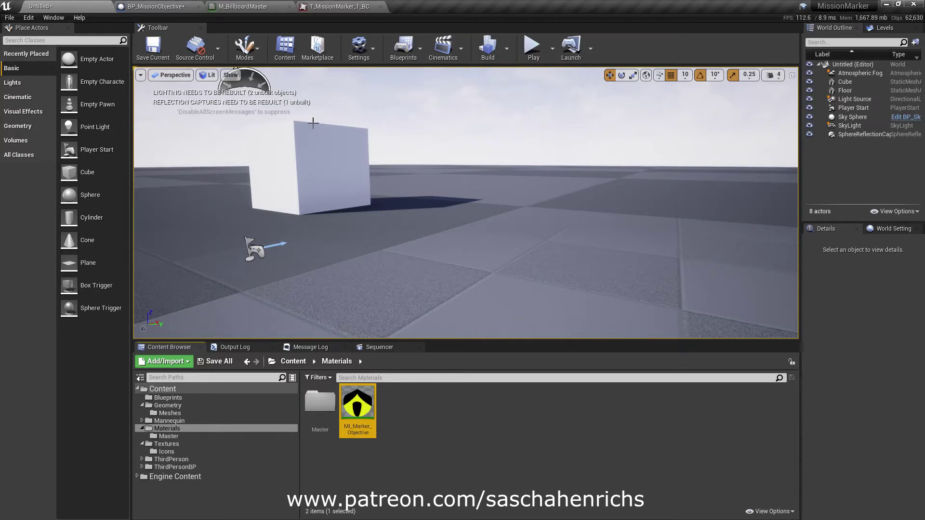
click(155, 6)
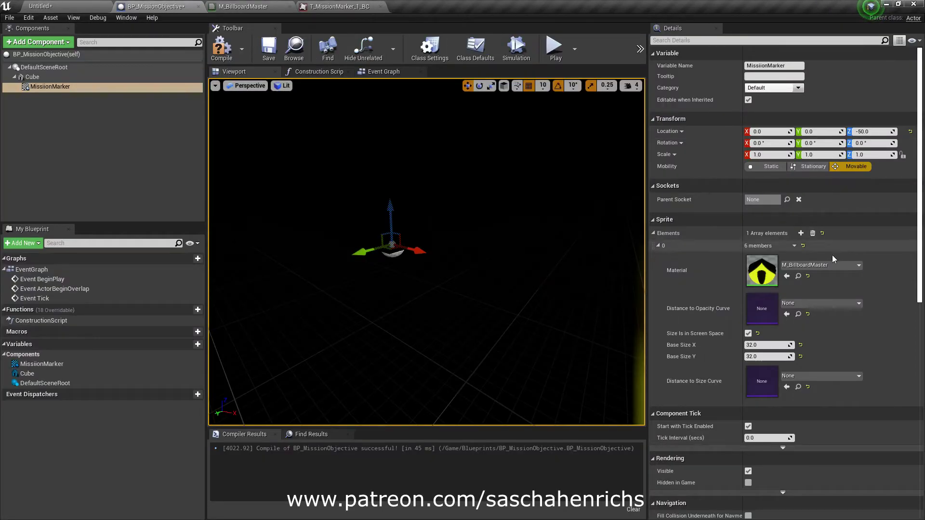
click(786, 276)
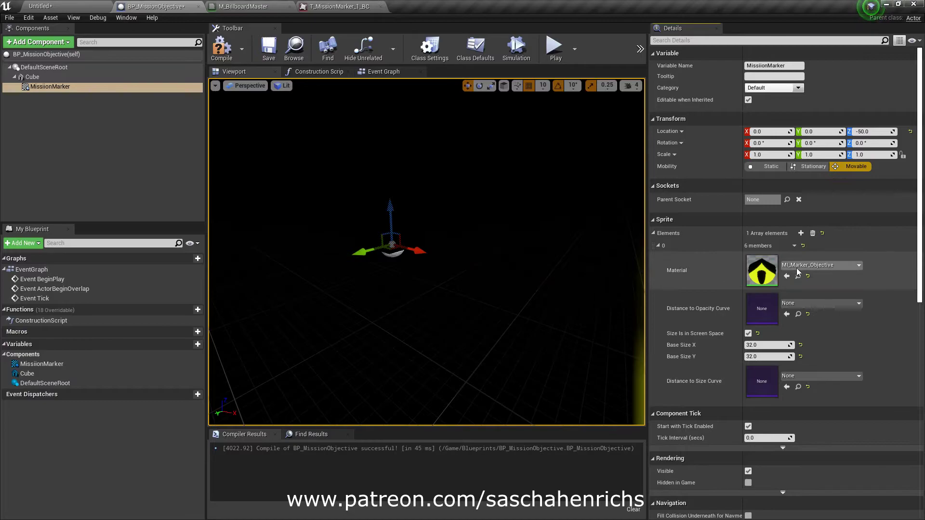
click(269, 48)
- Try a Base Size X of 0.1 and a Base Size Y of 0.05 for the billboard sprite
right_drag(541, 237, 525, 155)
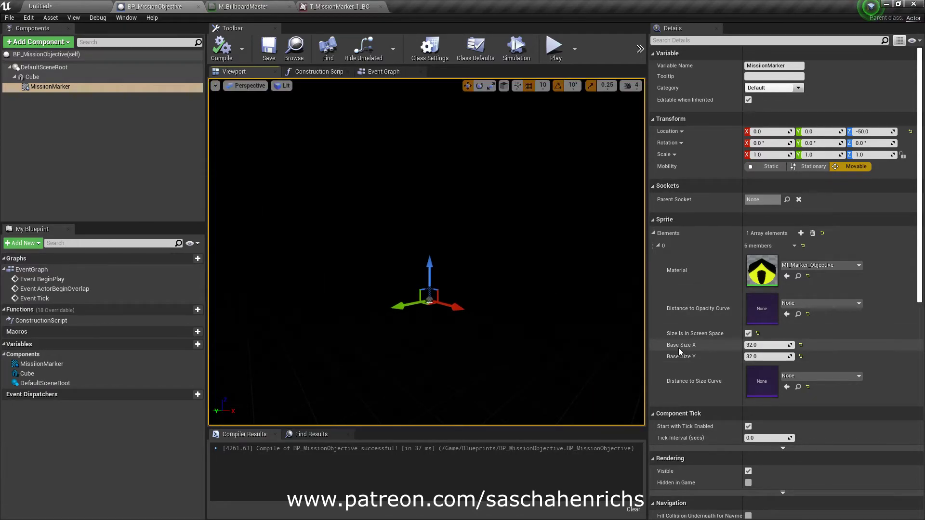
click(770, 344)
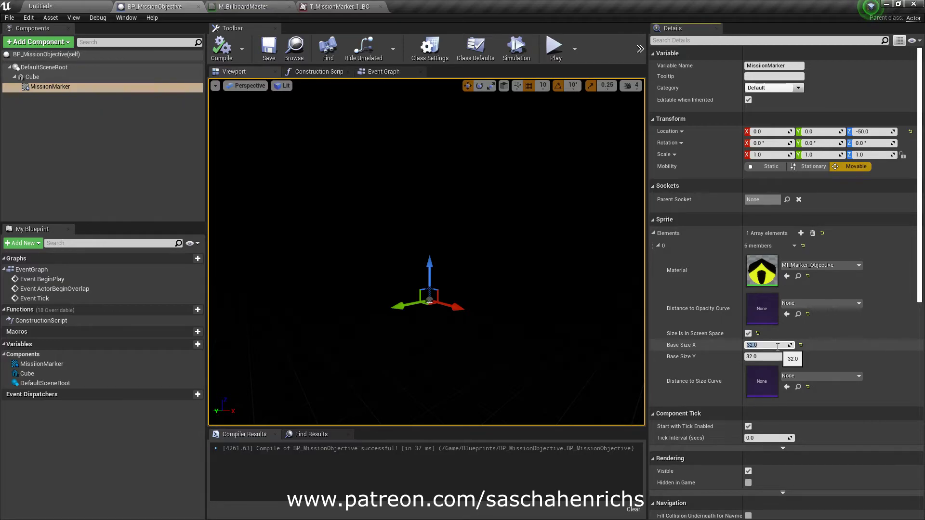
text(.1)
key(Return)
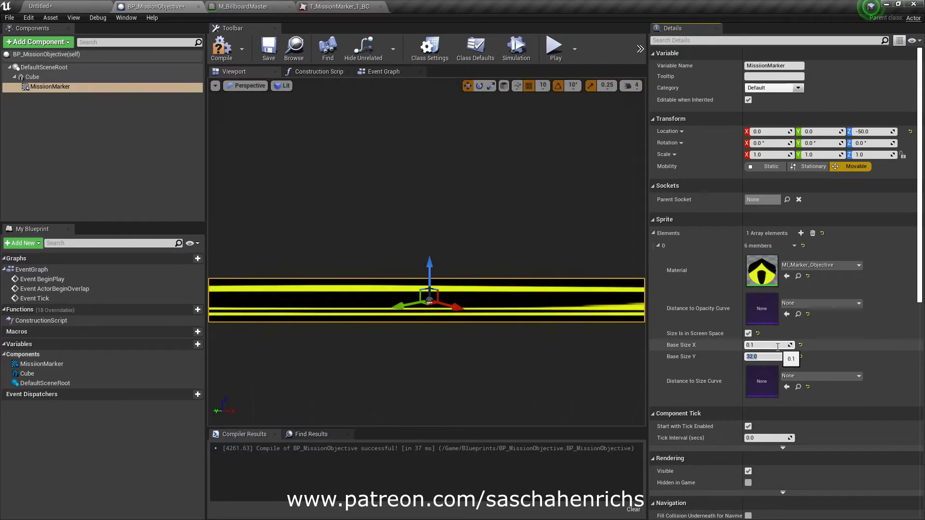
text(0.5)
key(Return)
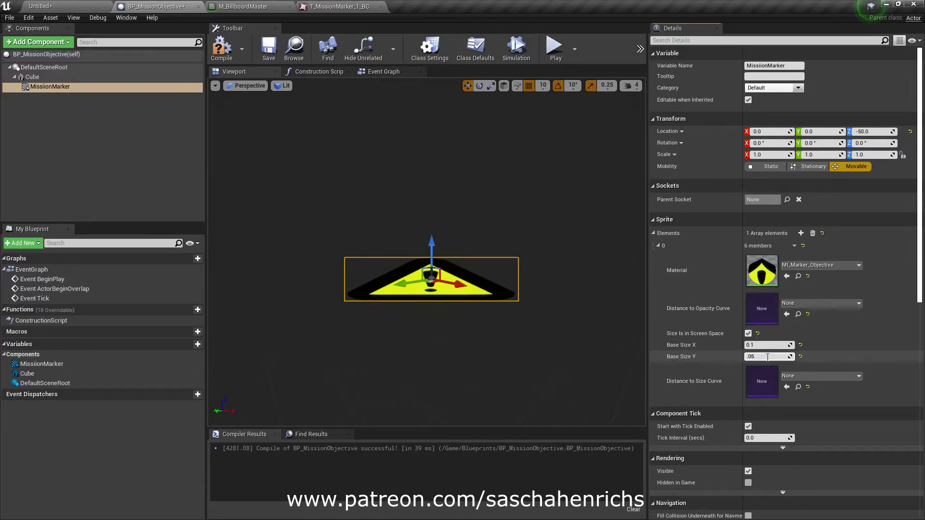
key(Return)
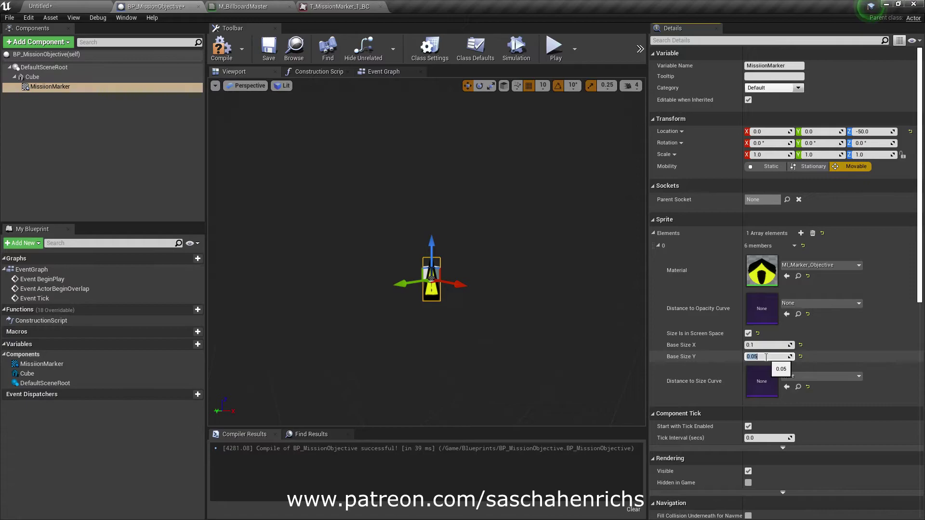
- Set the billboard sprite's Base Size Y to 0.1 and Base Size X to 0.05, and save the Blueprint
text(.1)
key(Return)
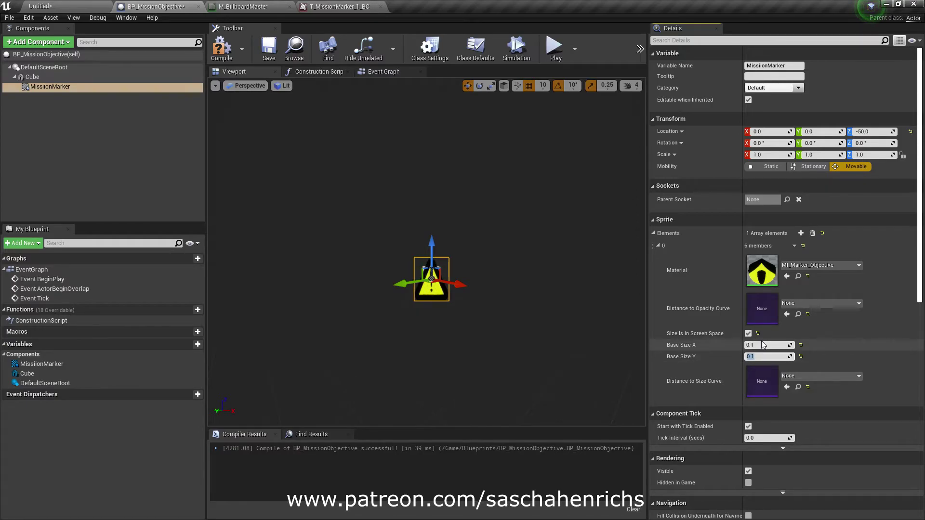
click(768, 346)
text(.05)
key(Return)
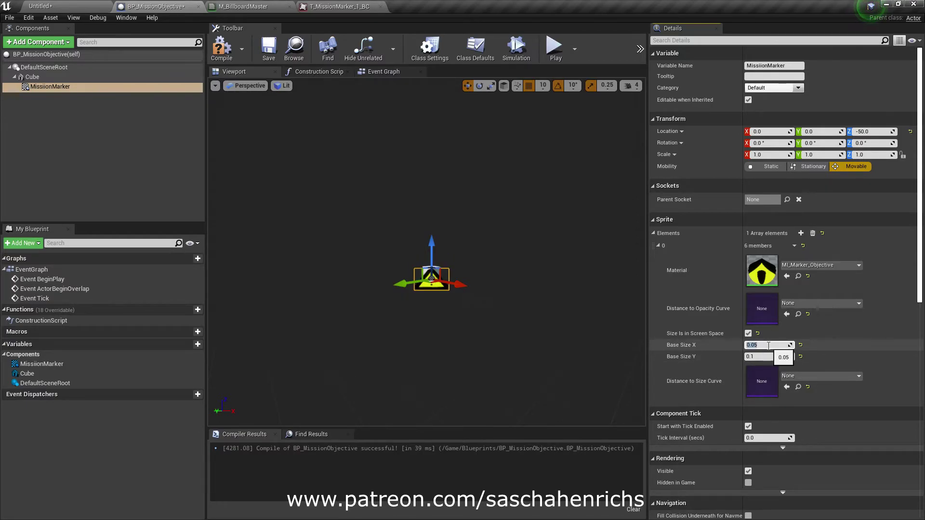
click(268, 53)
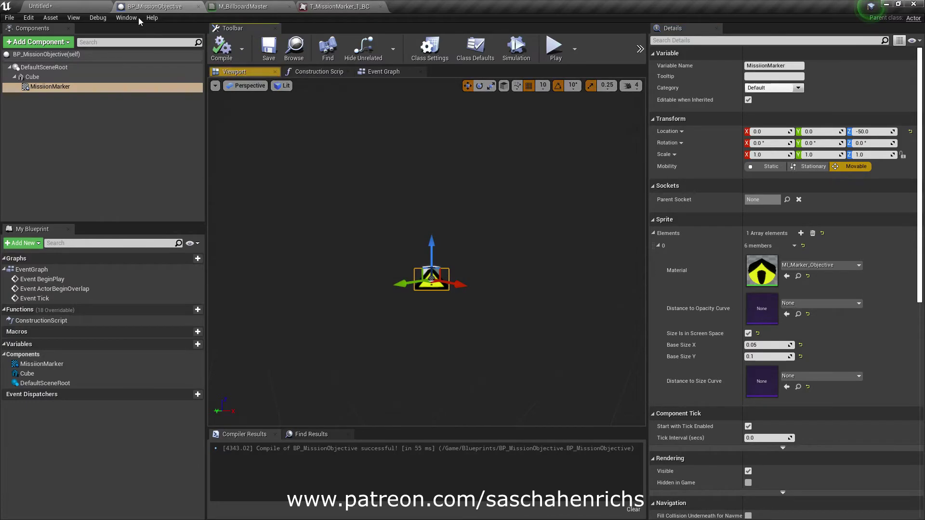
- Place a BP_MissionObjective instance in the level near the cube and check its marker from different viewpoints
click(70, 7)
key(s)
mouse_move(465, 209)
right_down()
mouse_move(530, 217)
mouse_move(481, 195)
right_up()
key(a)
key(d)
key(d)
right_drag(667, 97, 602, 116)
key(s)
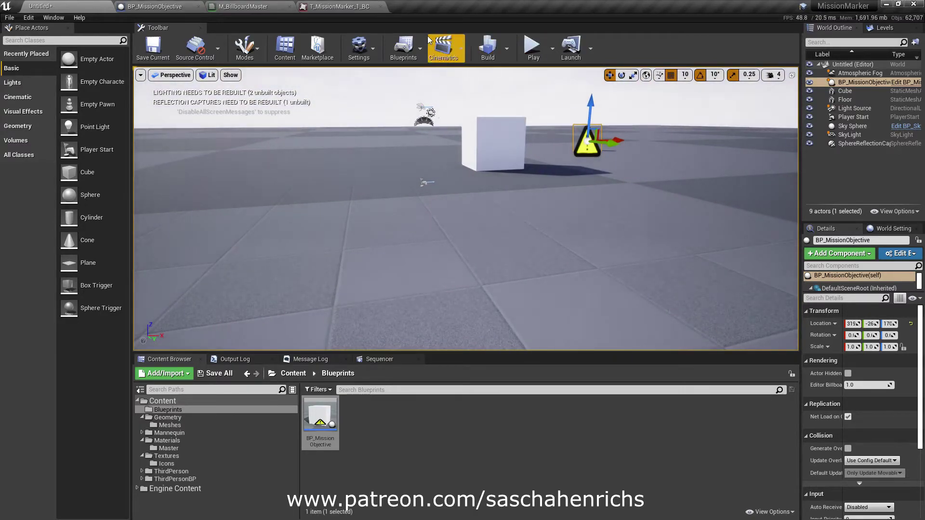
- Enable Actor Hidden In Game in BP_MissionObjective's class defaults, save and compile the Blueprint, and return to the level
click(339, 6)
click(155, 6)
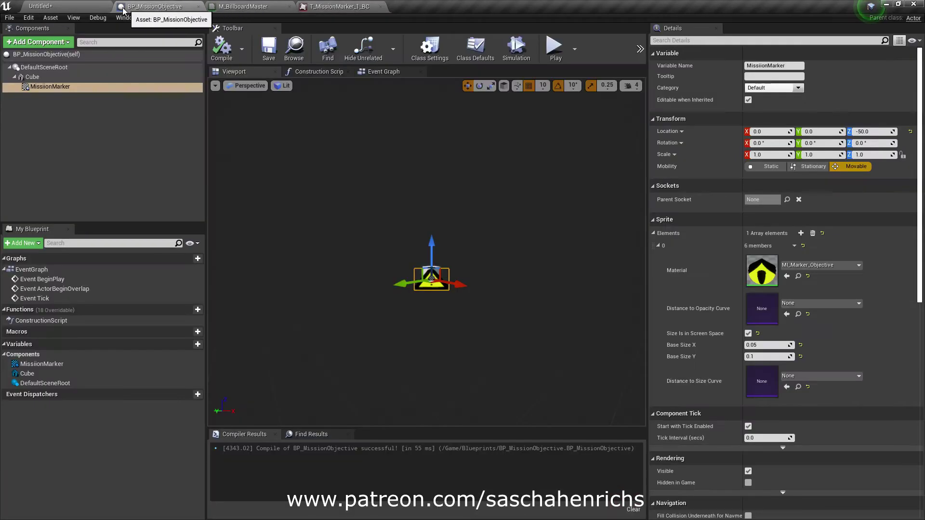
click(45, 67)
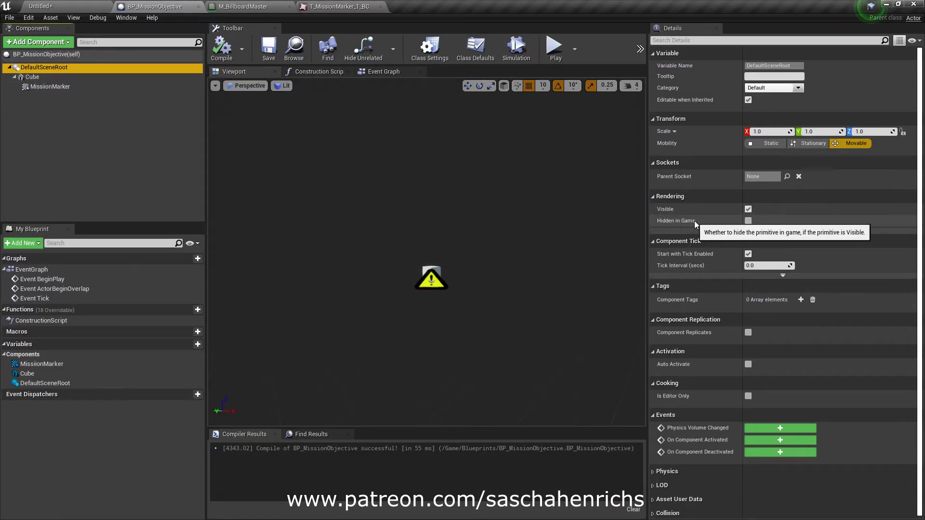
key(ctrl)
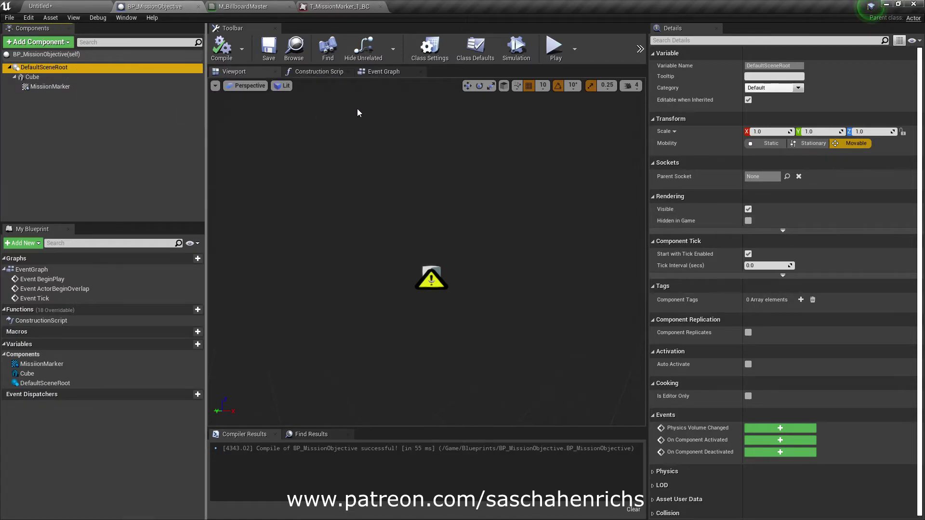
click(493, 50)
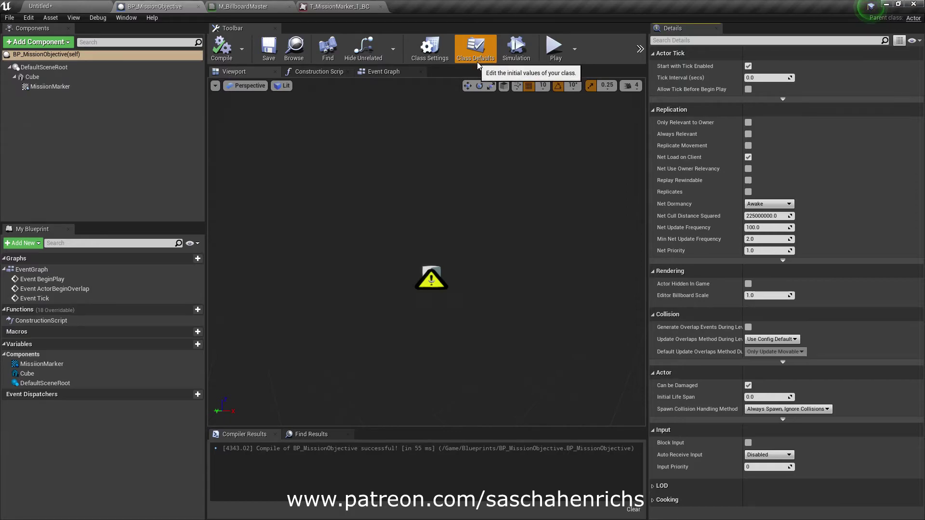
mouse_move(673, 286)
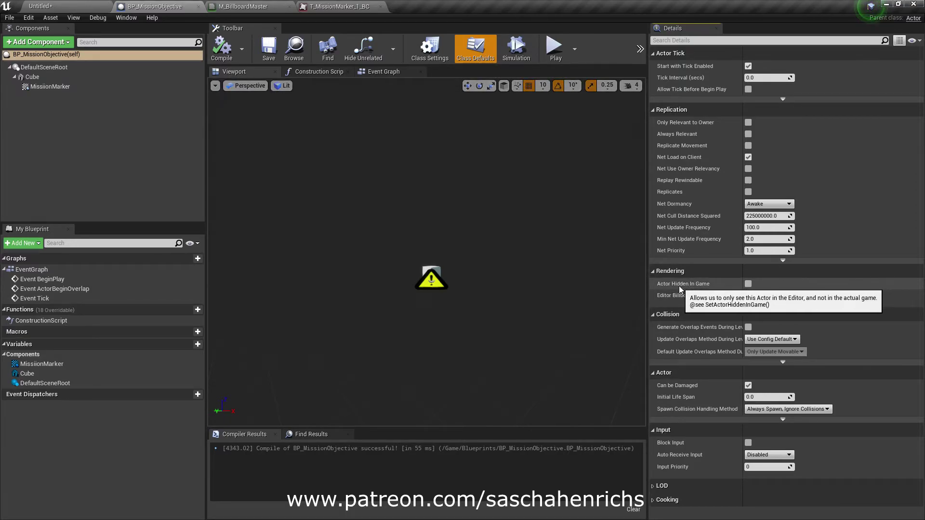
click(749, 285)
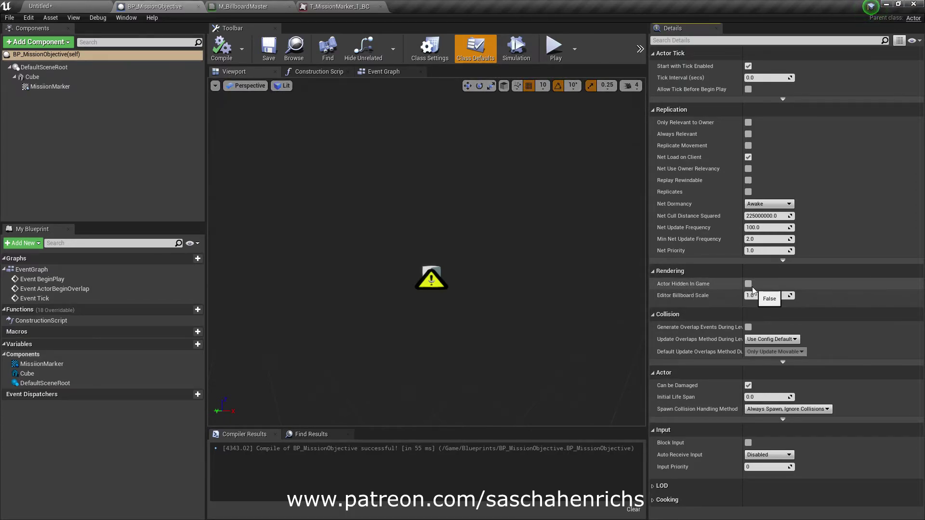
click(268, 55)
click(227, 58)
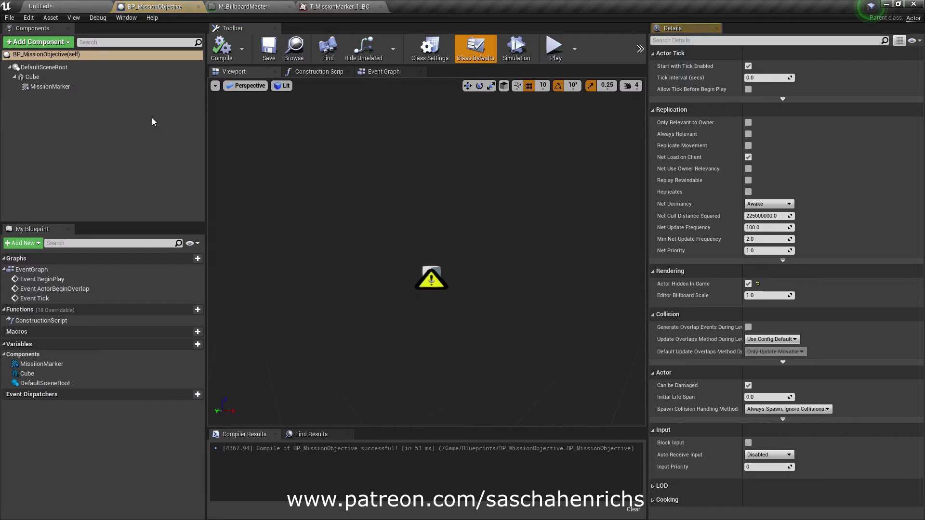
click(66, 11)
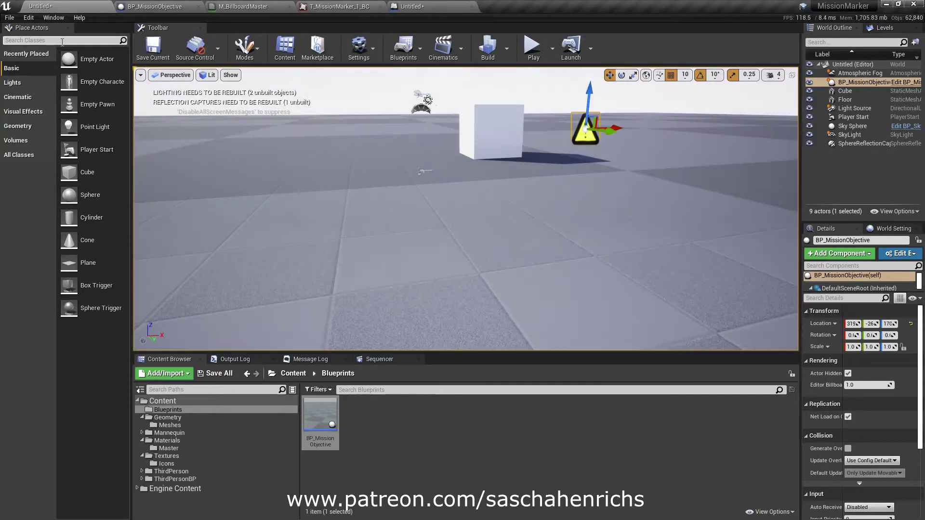
- Place a Box Trigger in the level in front of the cube, enlarge it and raise it above the floor
click(62, 40)
text(trri)
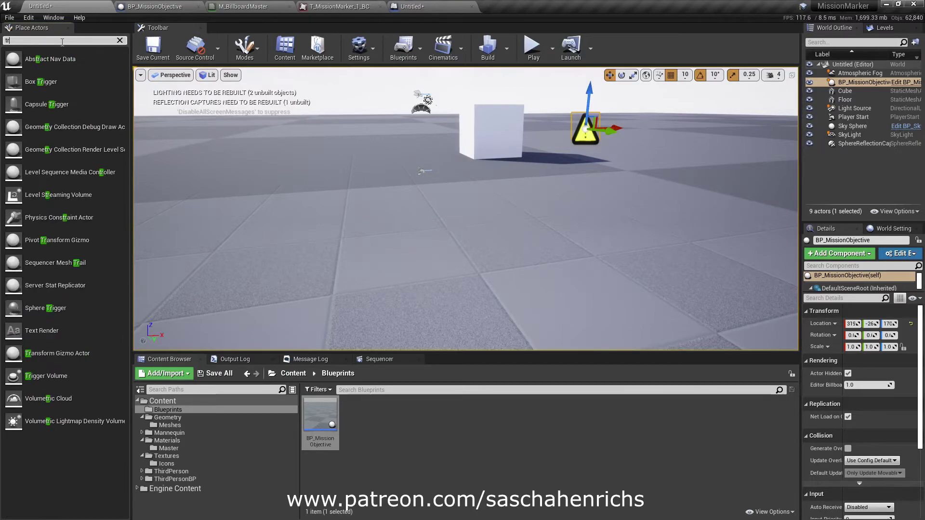
key(BackSpace)
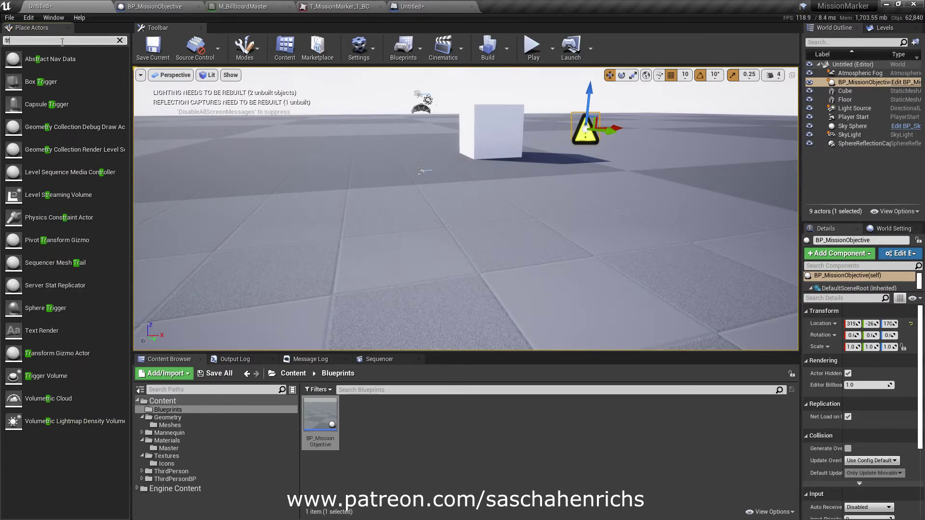
drag(41, 82, 510, 138)
key(e)
key(r)
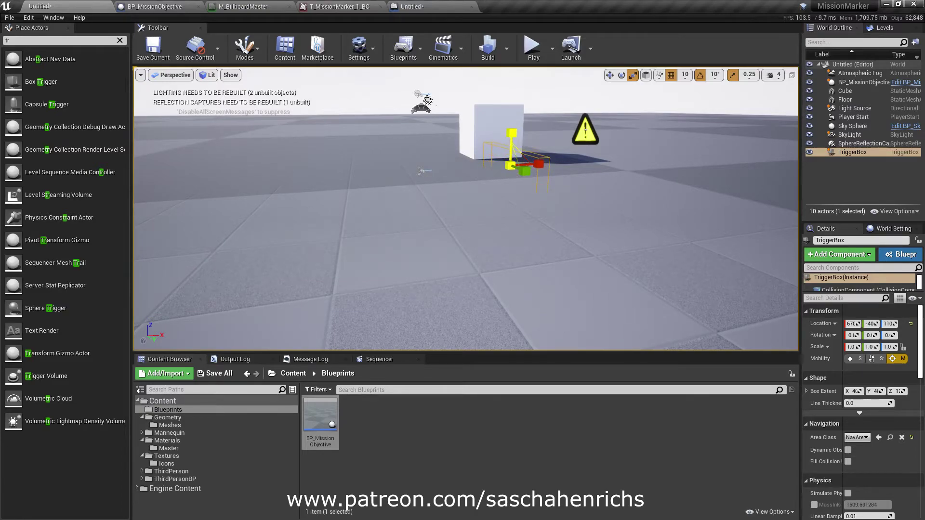
key(w)
drag(509, 132, 516, 126)
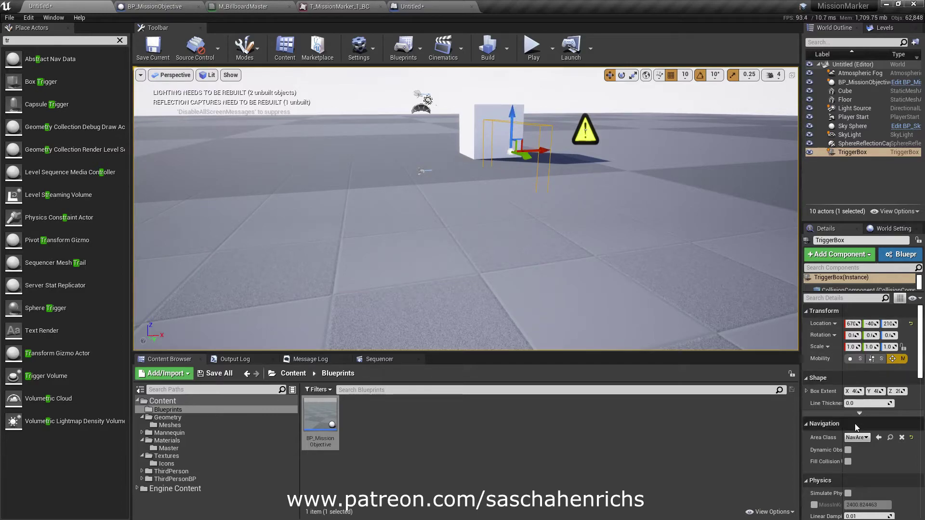
- Disable Actor Hidden In Game on the TriggerBox and save the level as Missionmarkermap
scroll(847, 412, down, 4)
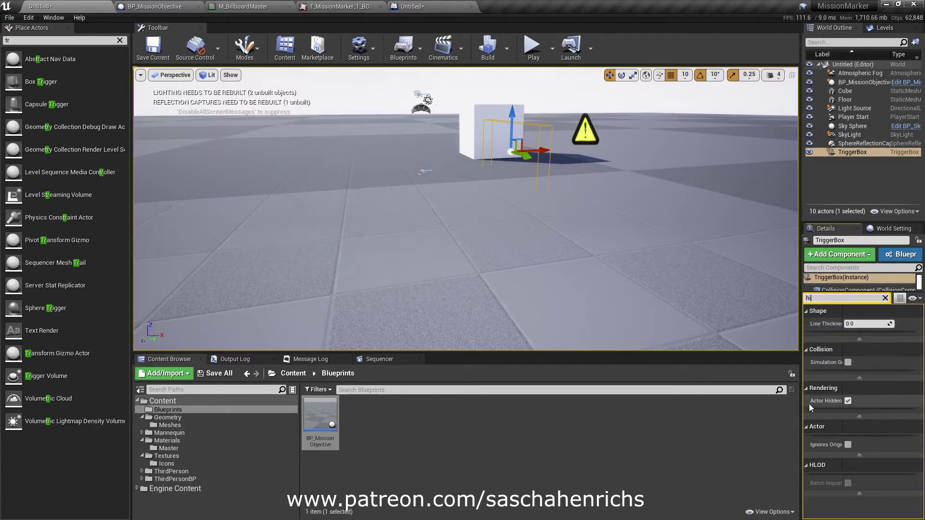
drag(800, 401, 751, 403)
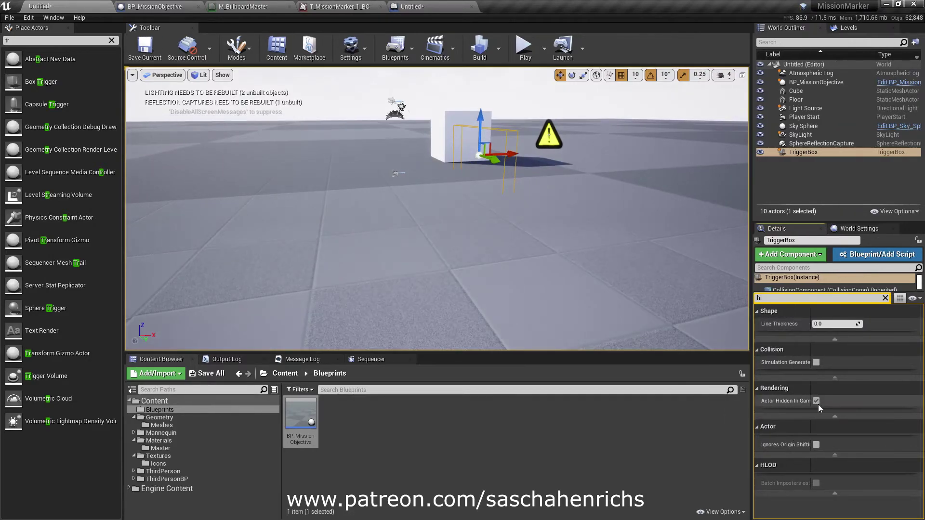
click(816, 401)
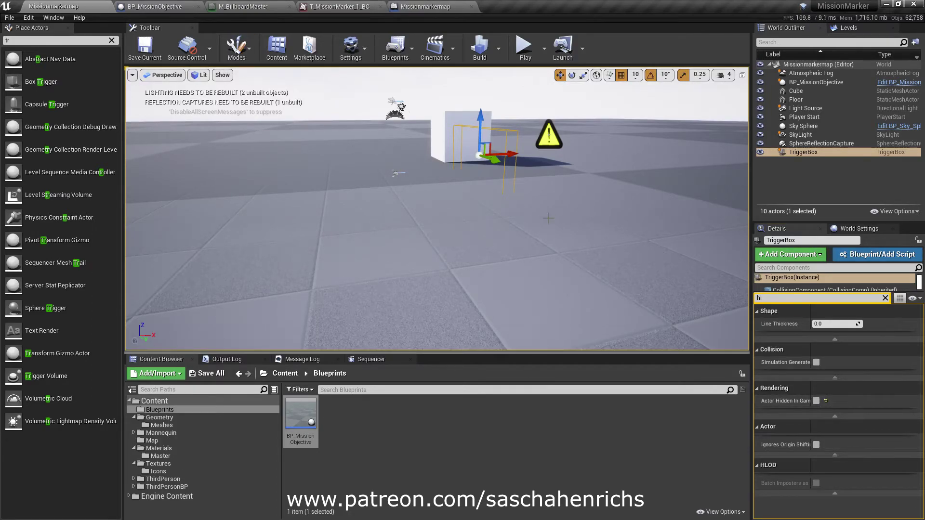
- Raise the TriggerBox slightly so its base clears the floor
drag(479, 129, 481, 121)
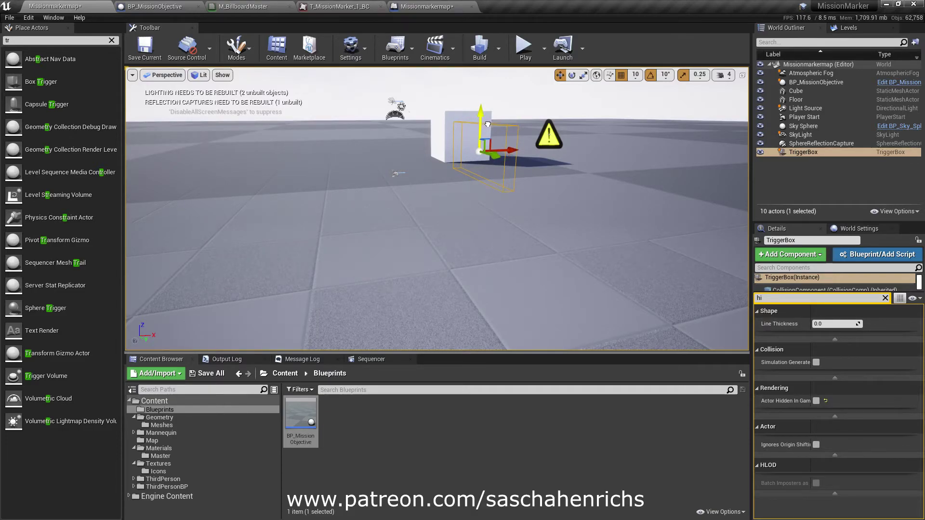
right_drag(488, 124, 563, 128)
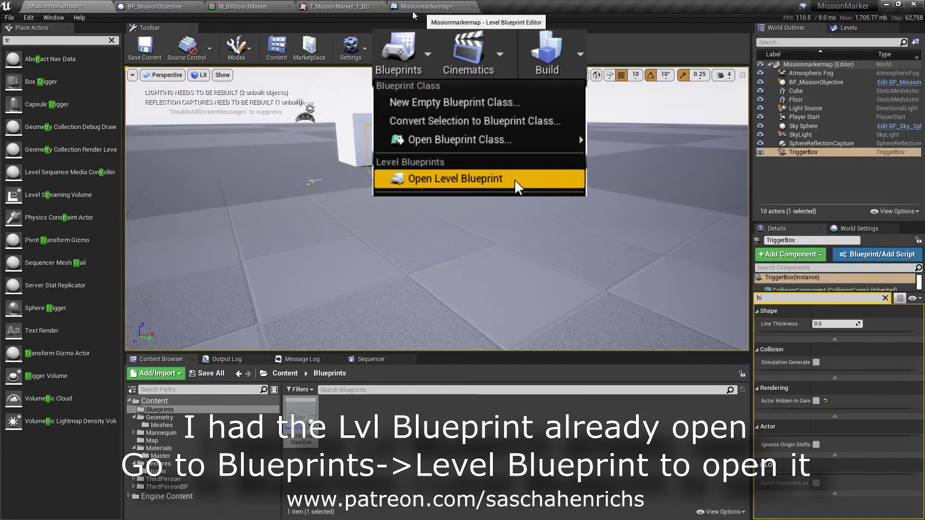
- Add an OnActorBeginOverlap event for the TriggerBox to the Level Blueprint, then save and compile it
click(441, 10)
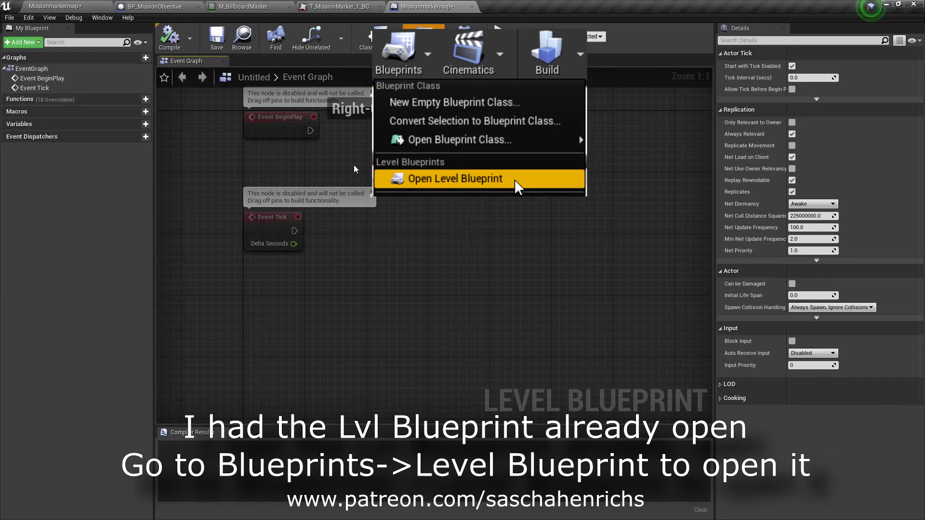
scroll(354, 169, down, 1)
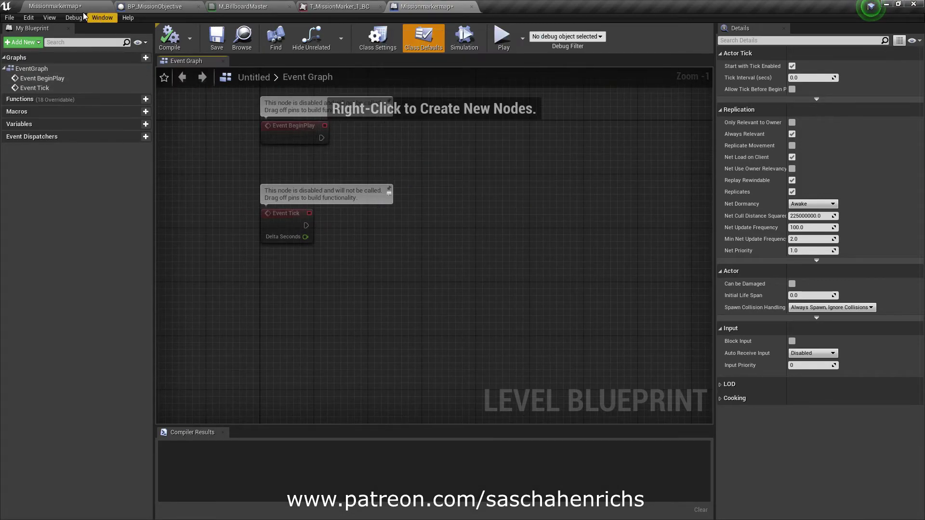
right_click(299, 338)
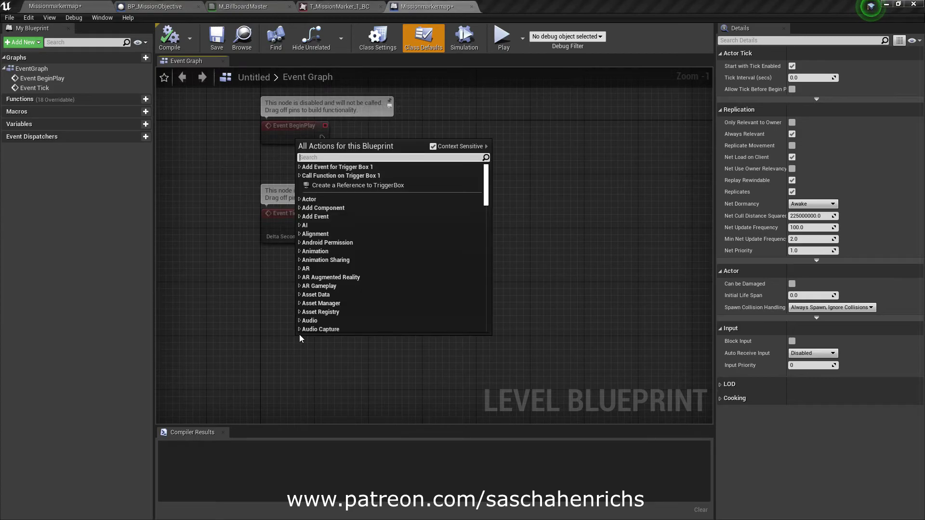
click(299, 167)
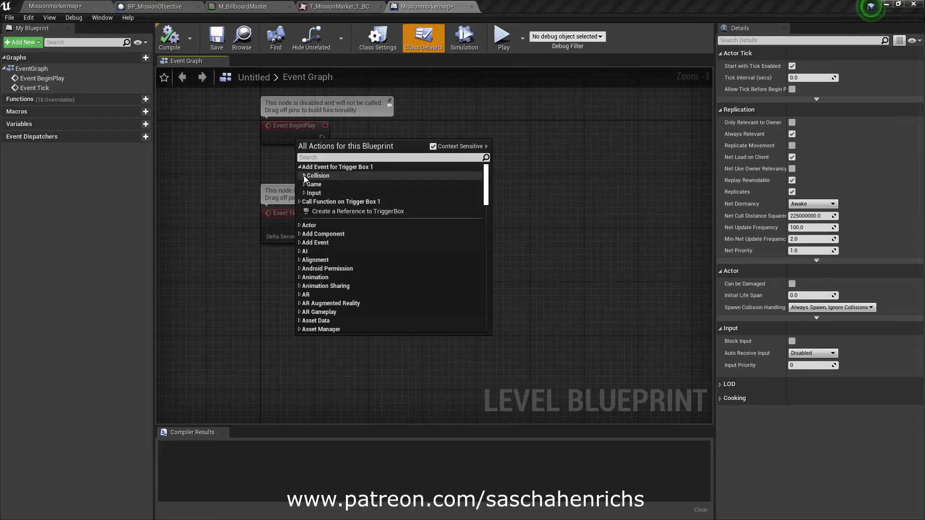
click(303, 175)
click(303, 333)
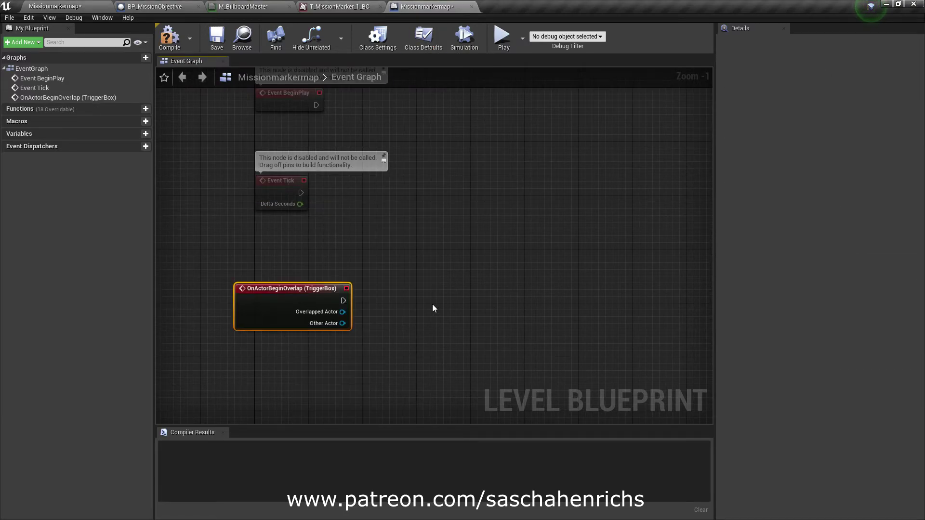
right_drag(433, 309, 403, 254)
click(216, 40)
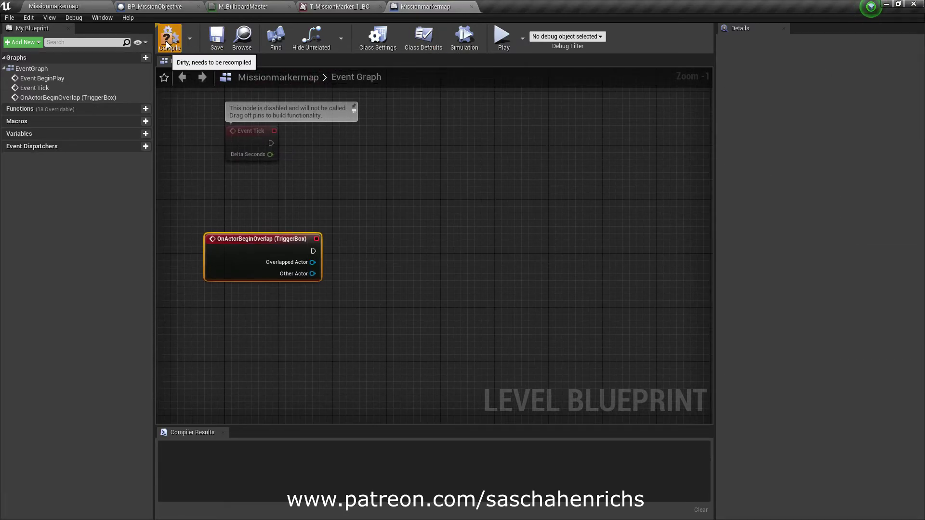
- Select BP_MissionObjective in the level and create a reference to it in the Level Blueprint's event graph
click(75, 8)
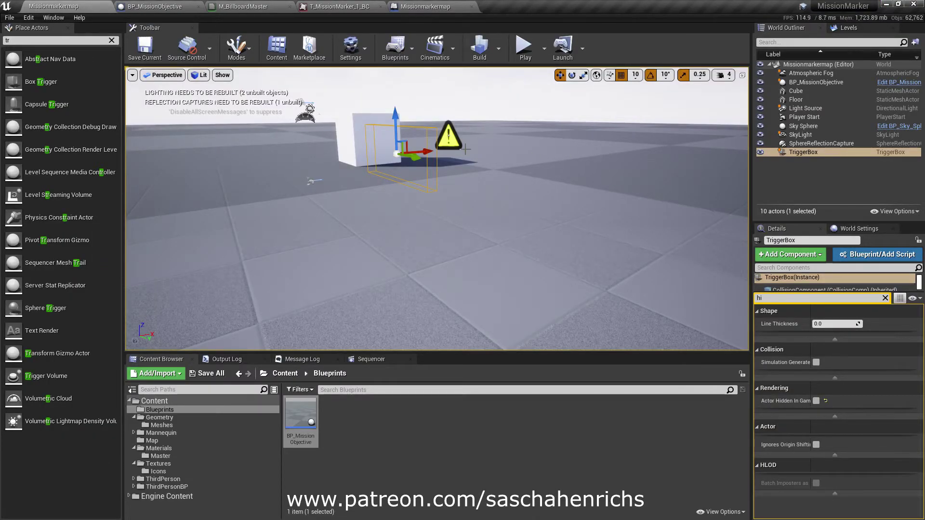
right_drag(492, 130, 496, 131)
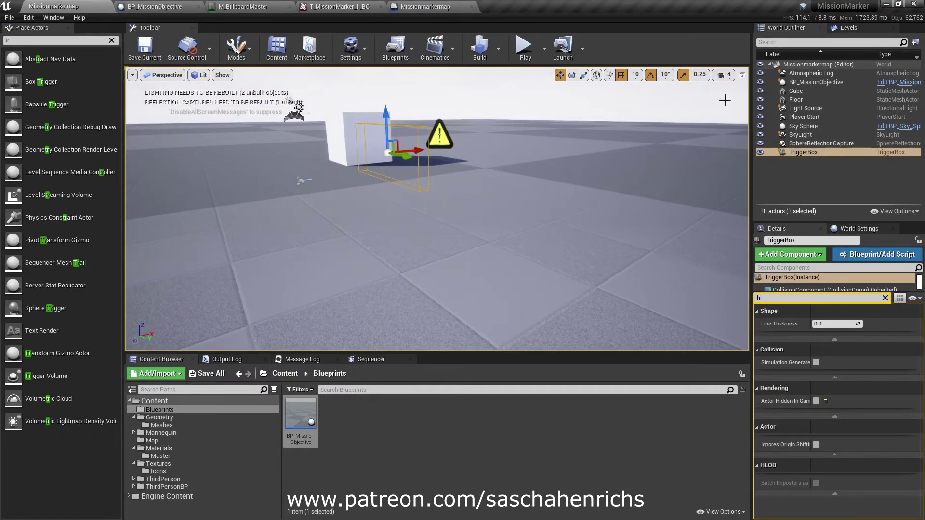
click(843, 83)
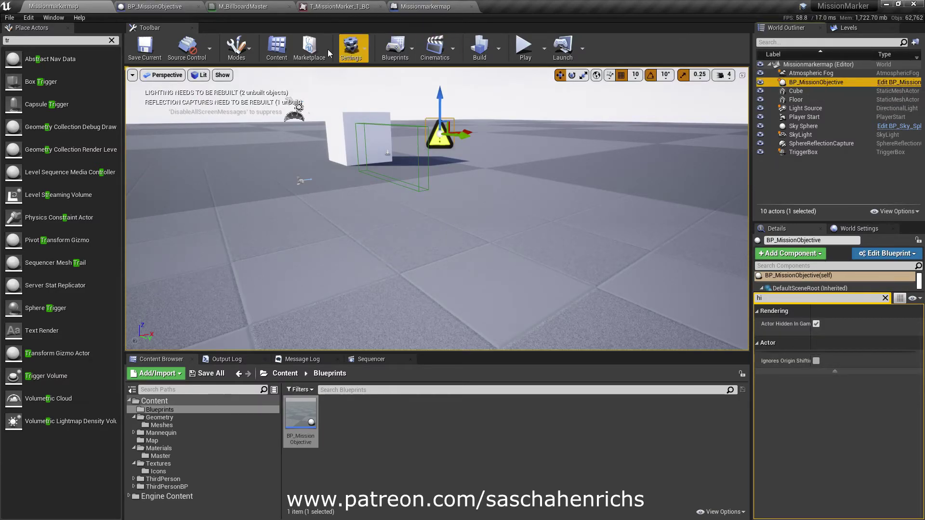
click(155, 8)
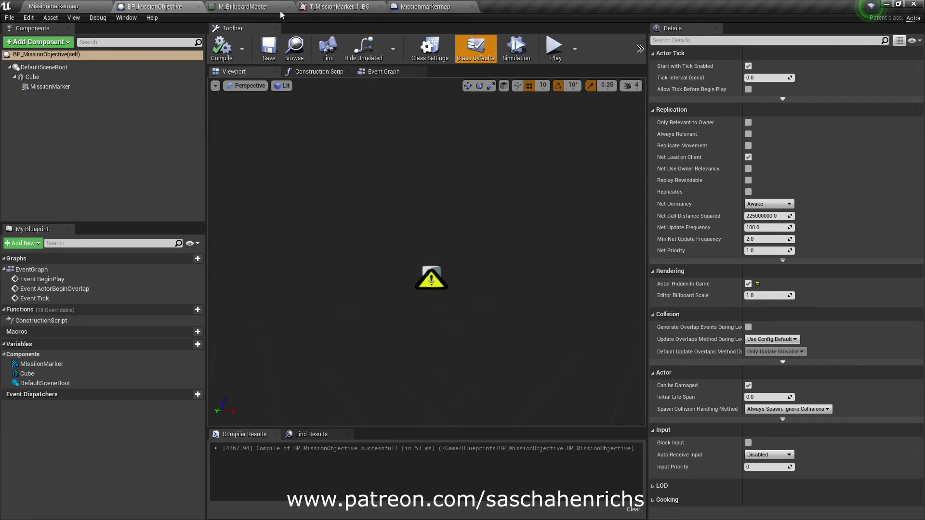
click(418, 7)
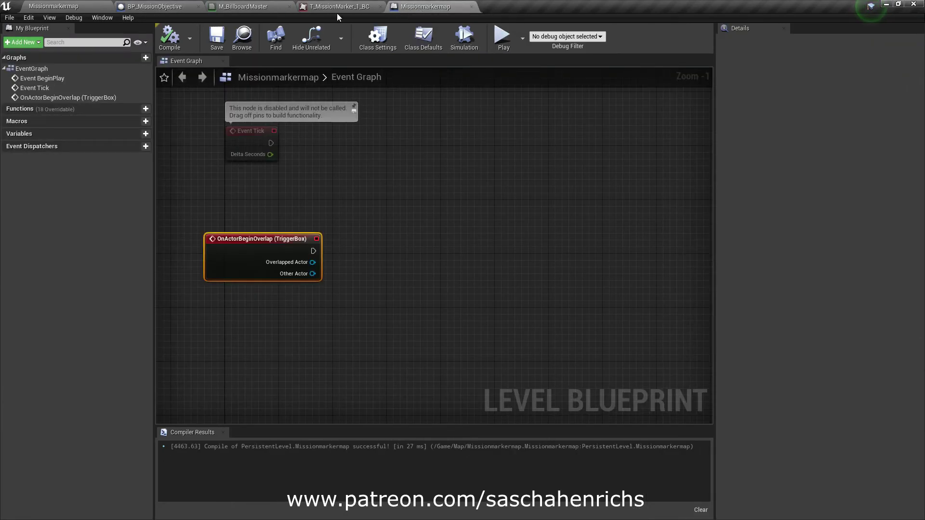
right_click(420, 260)
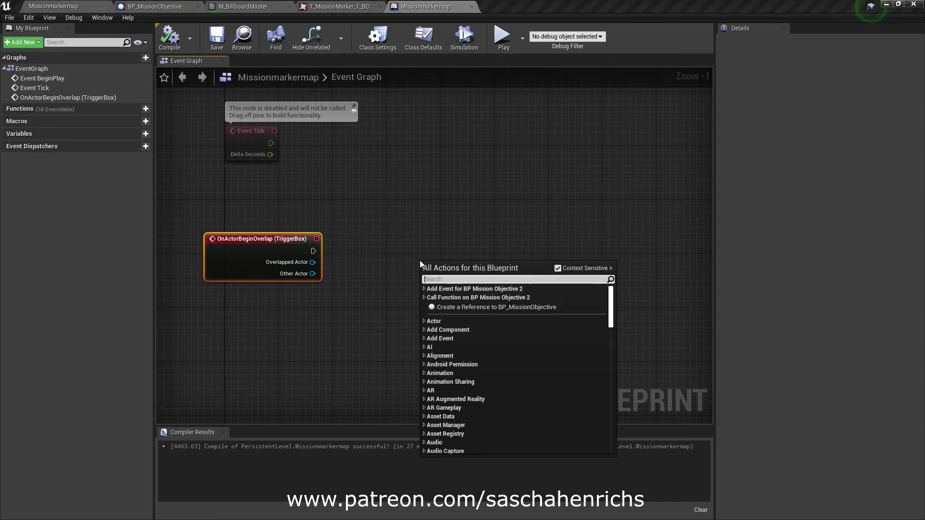
click(466, 308)
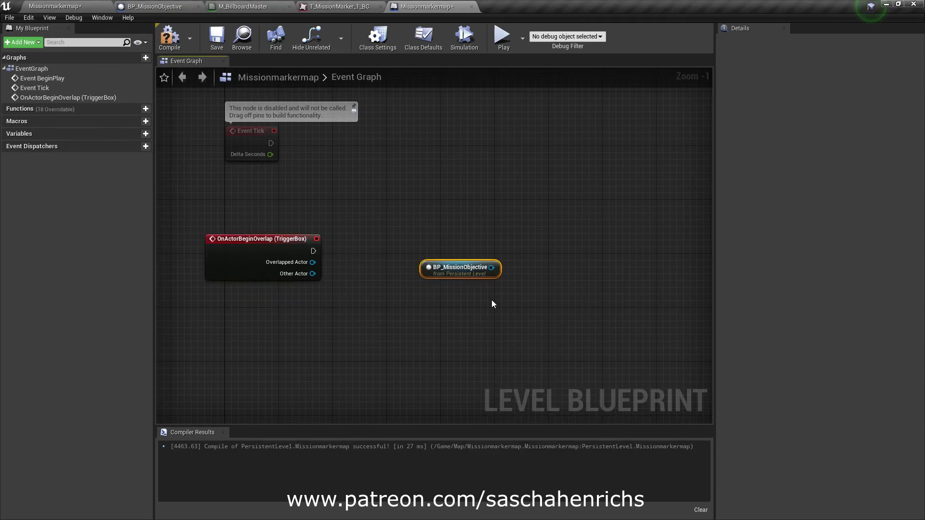
- Move the BP_MissionObjective reference below the overlap event and add a Set Actor Hidden In Game node targeting it
drag(465, 277, 426, 299)
text(se)
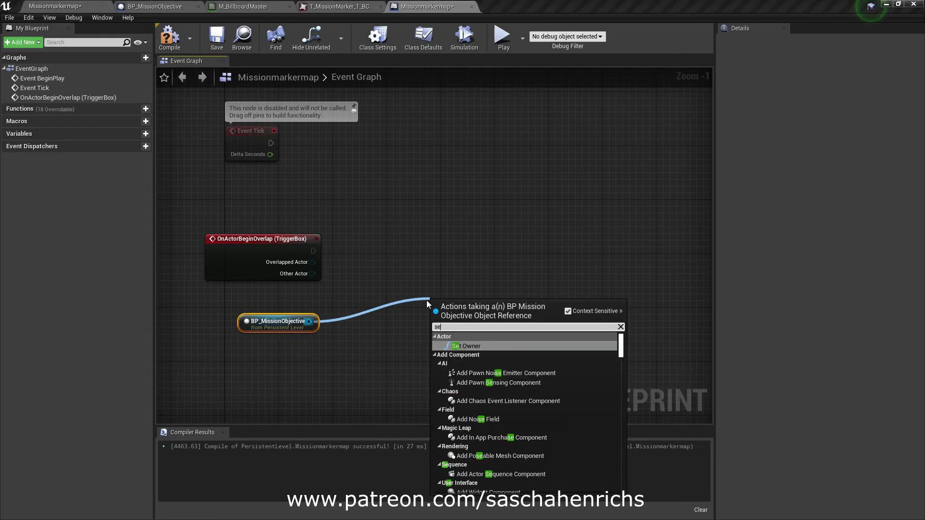
text(t hidde)
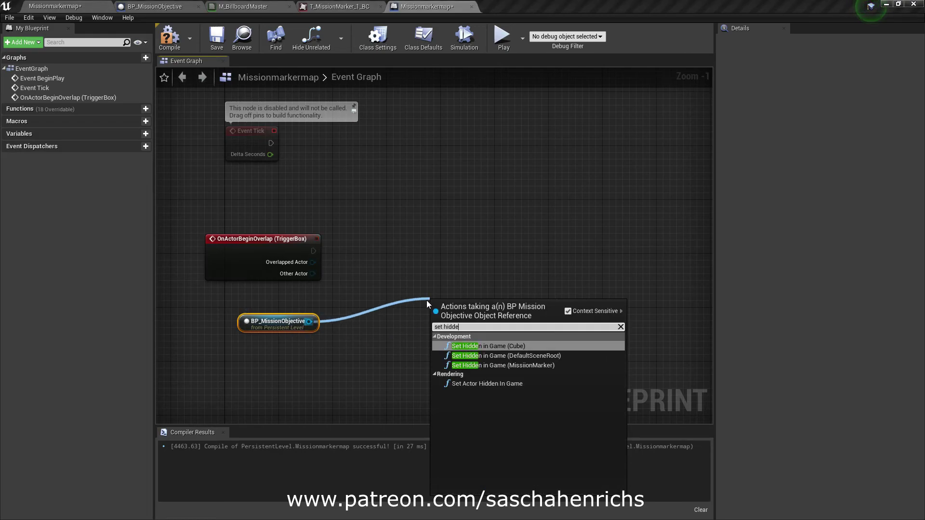
click(504, 385)
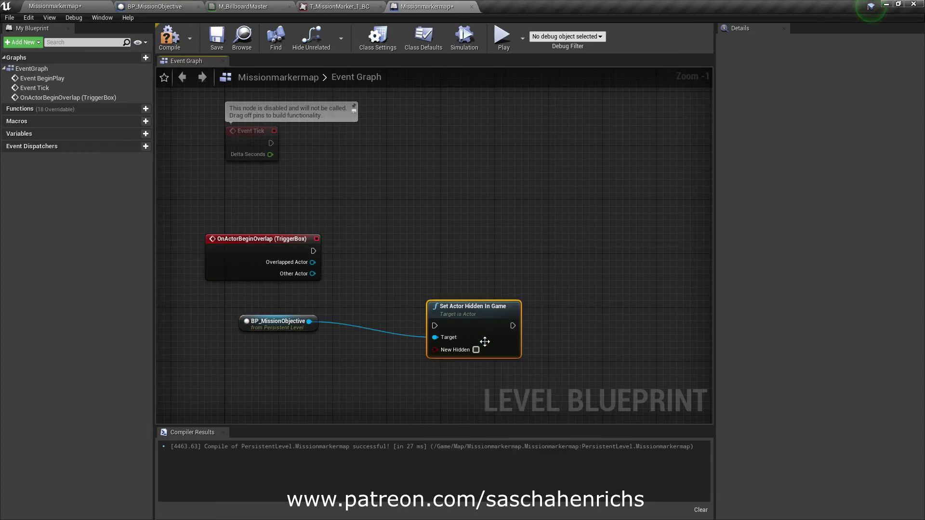
- Connect the overlap event's execution to Set Actor Hidden In Game, align the node with the event and compile the Level Blueprint
drag(484, 341, 471, 281)
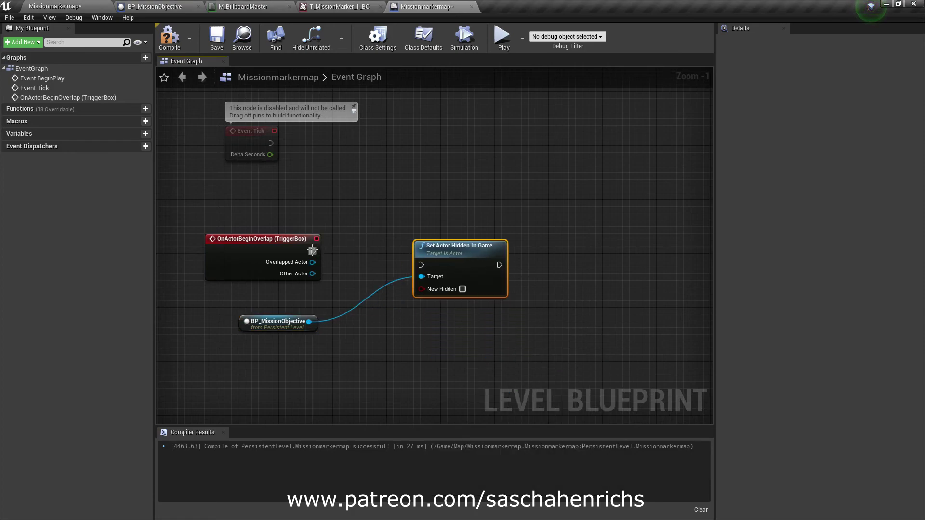
drag(449, 244, 449, 231)
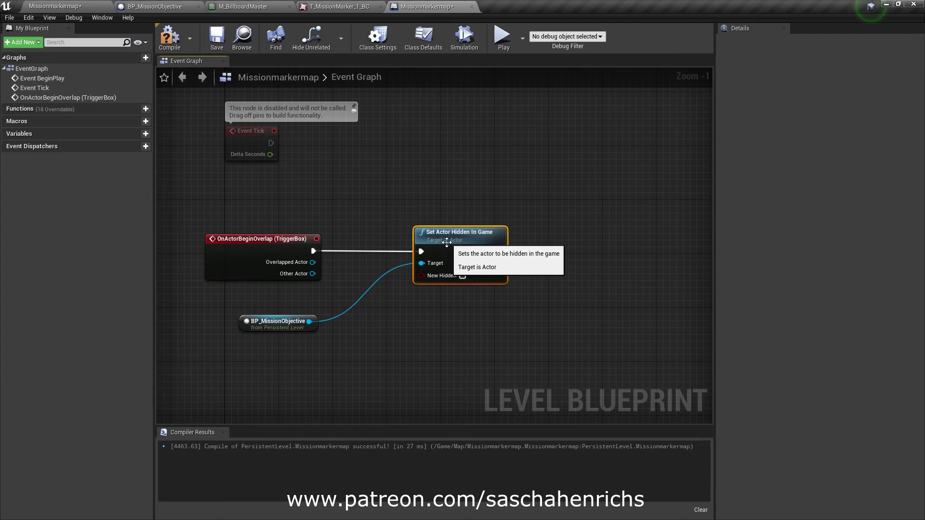
click(161, 45)
- Play the level in the editor and run the character through the trigger box to test the mission marker's reveal
click(89, 10)
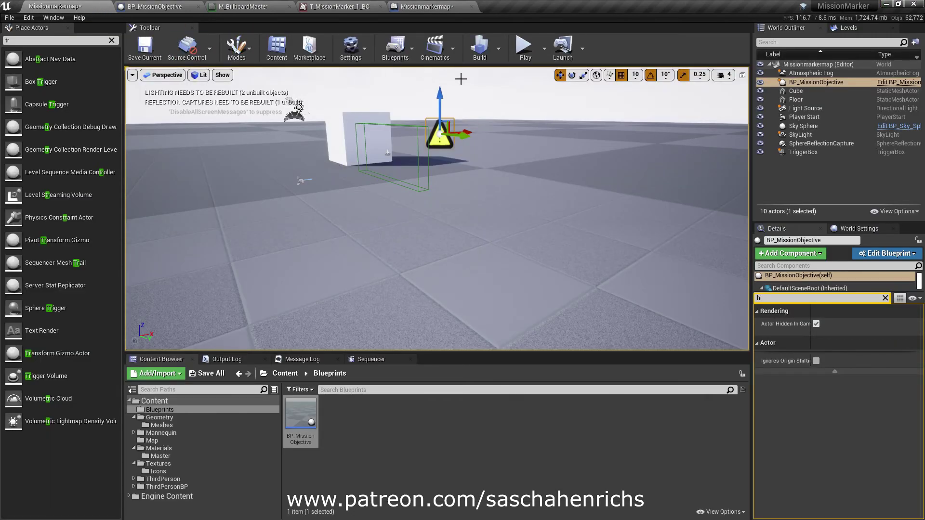
click(524, 50)
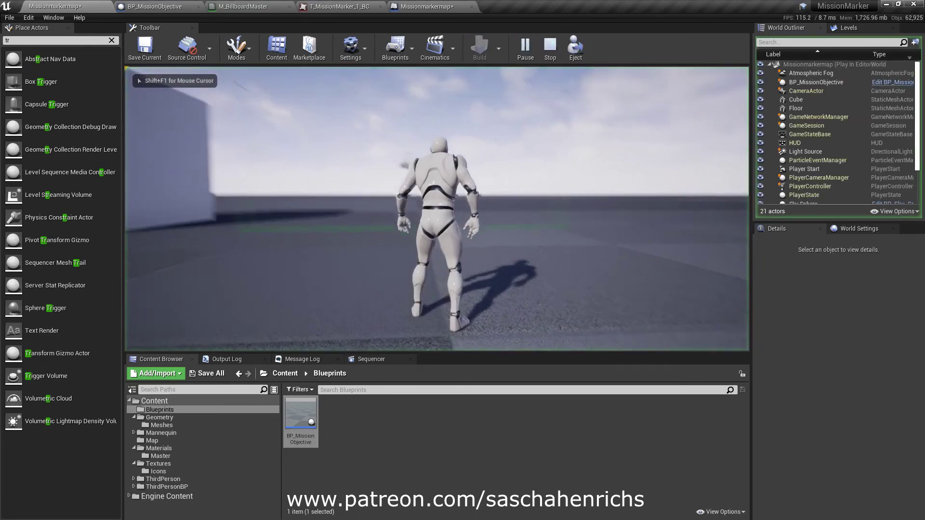
key(d)
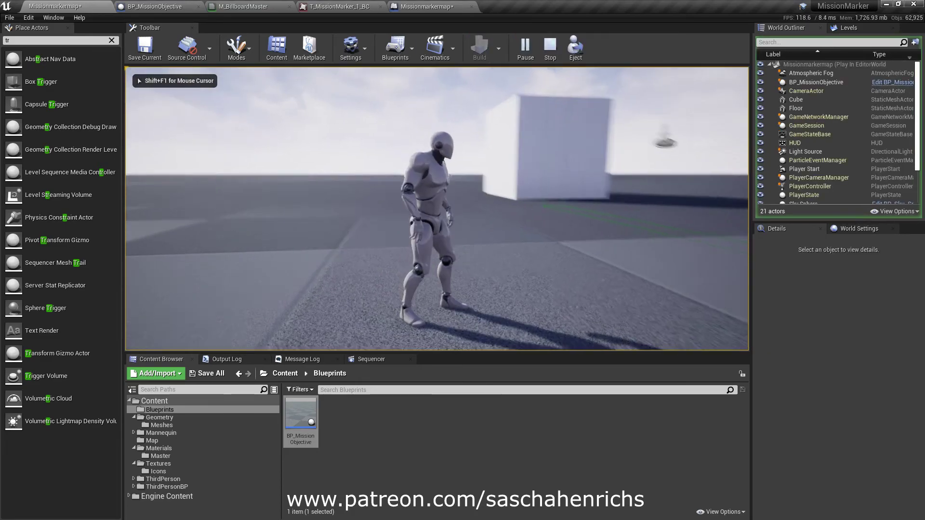
key(a)
key(w)
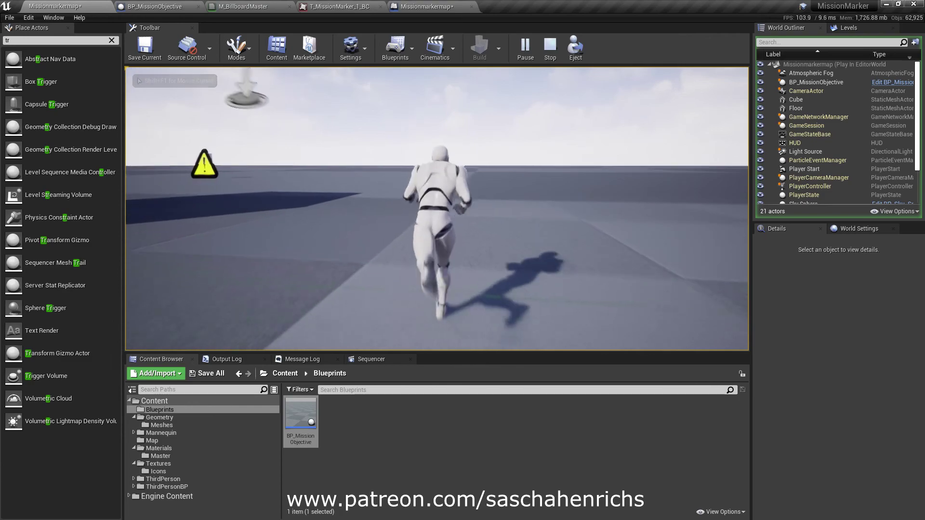
- Run the character around the cubes and across the level to examine the mission marker icon from different distances and angles
key(d)
key(a)
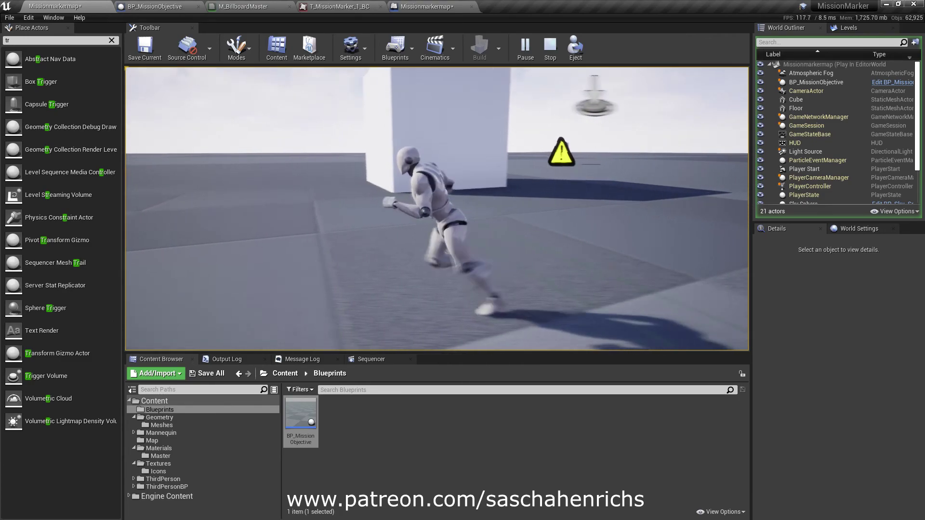
key(s)
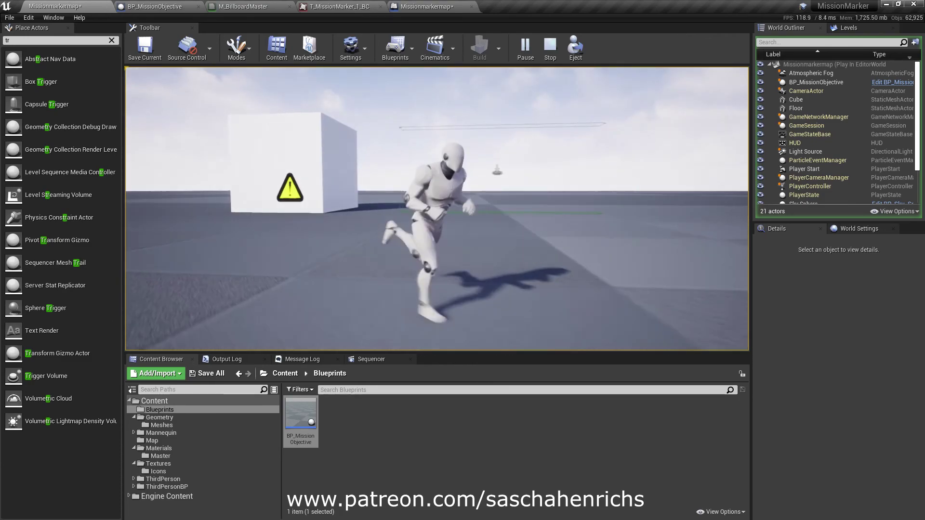
key(a)
key(w)
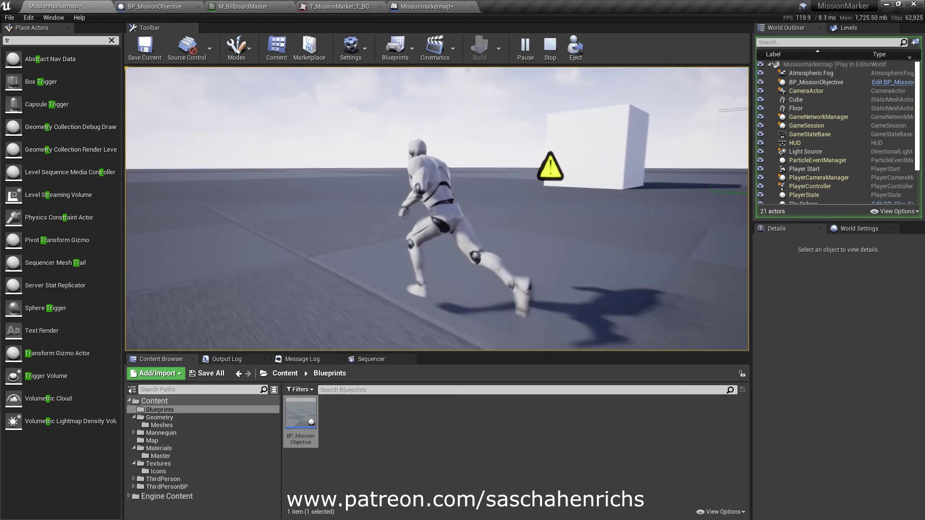
key(w)
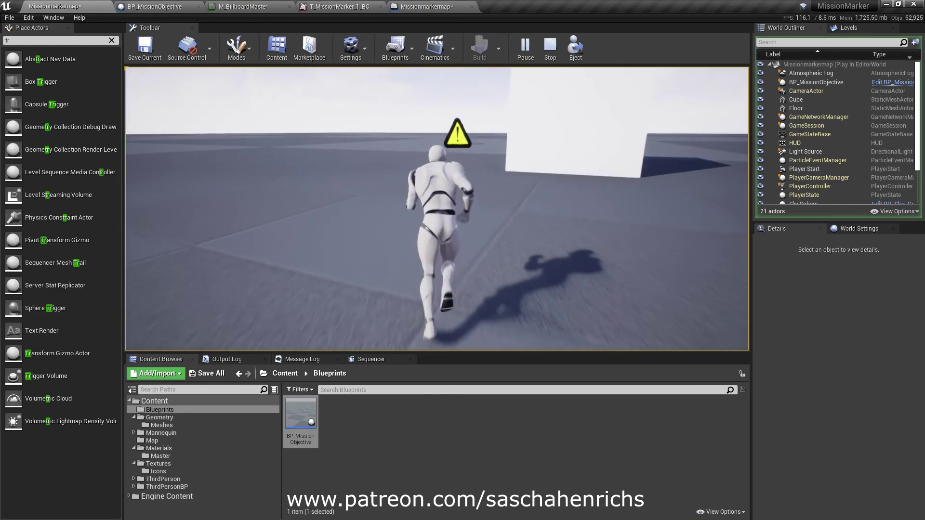
key(w)
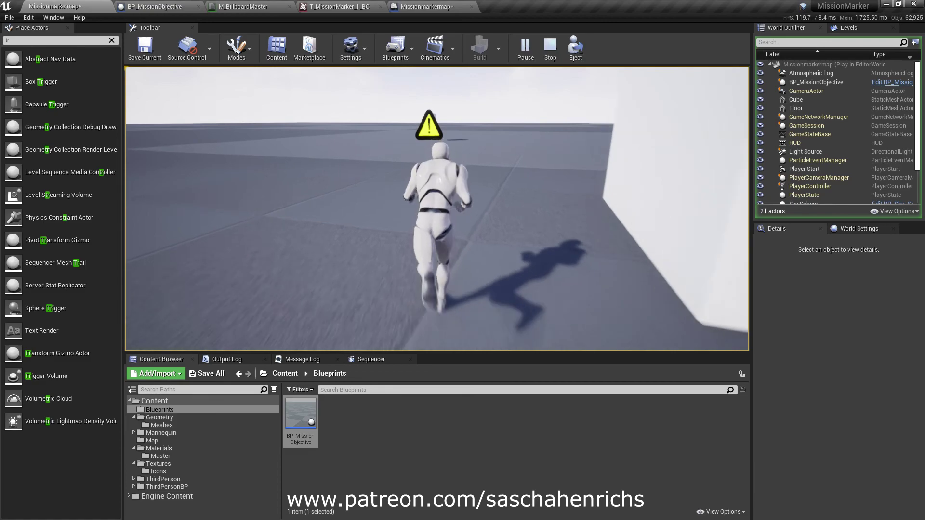
key(w)
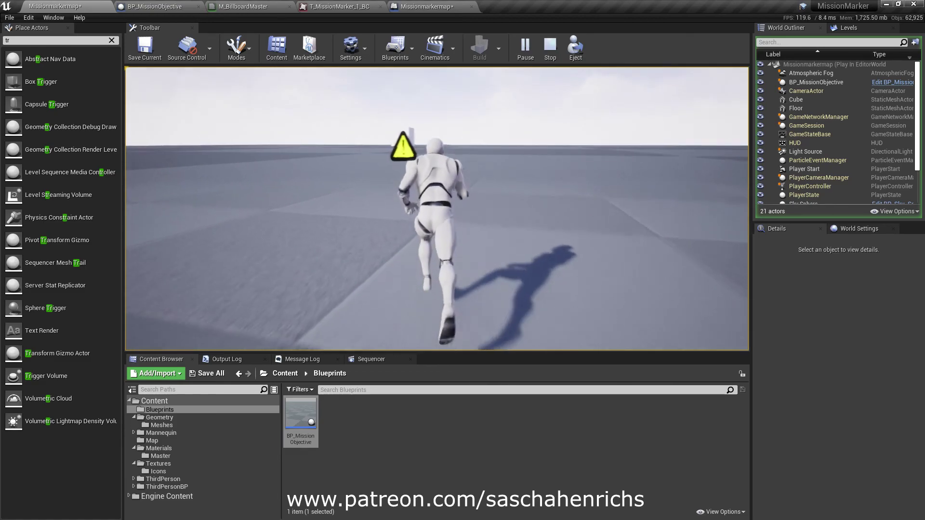
key(w)
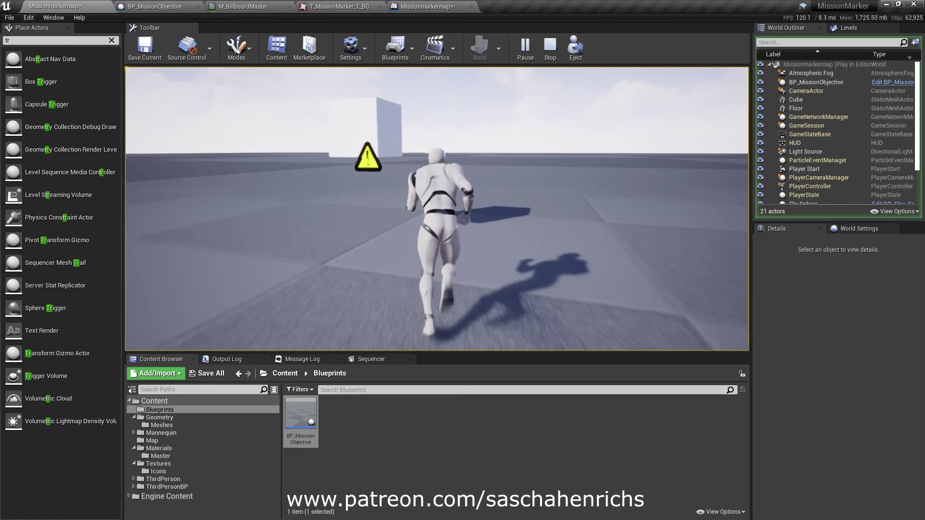
key(d)
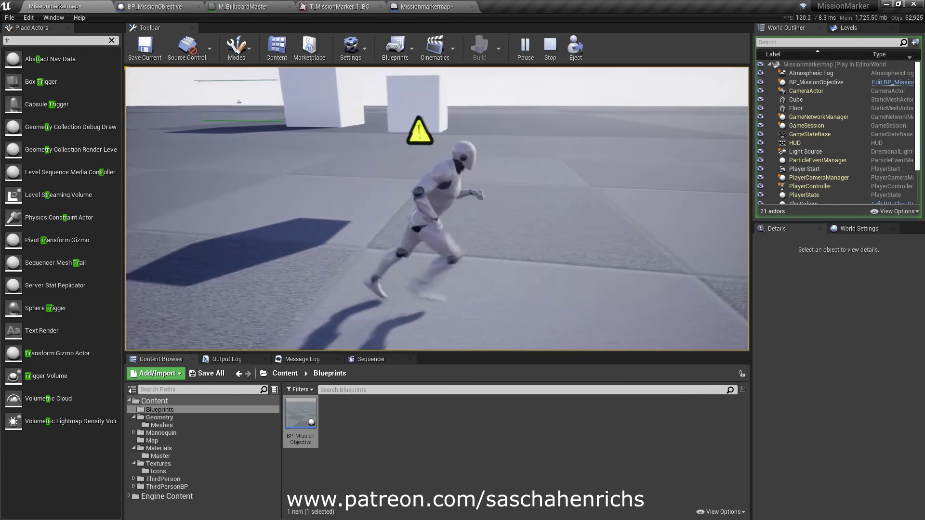
key(s)
key(w)
key(a)
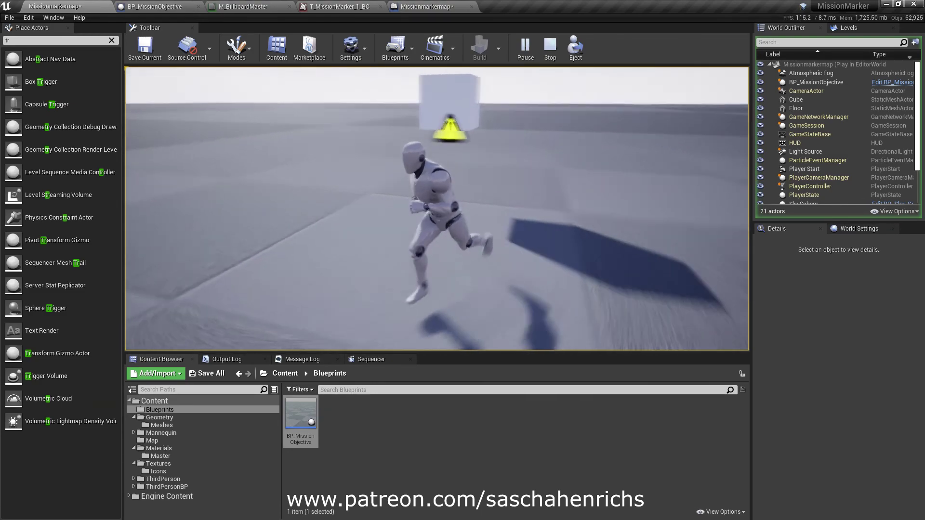
key(s)
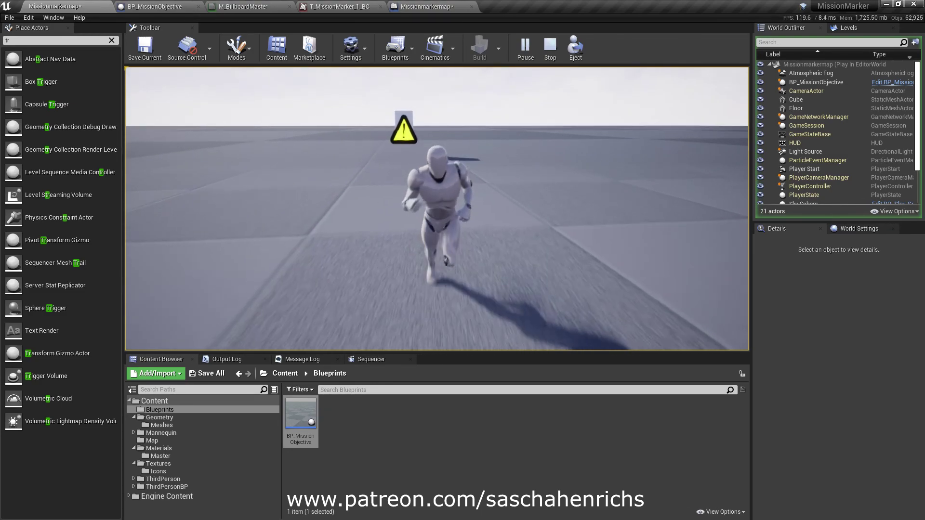
key(s)
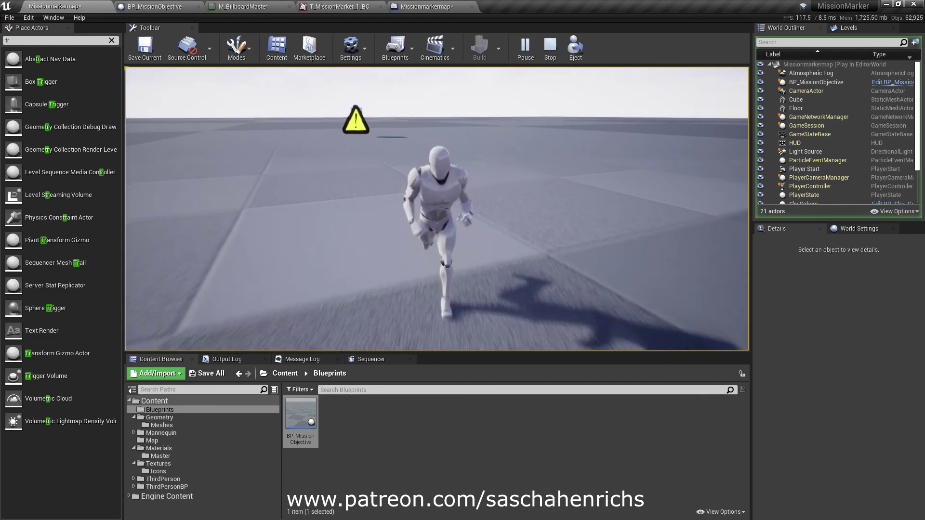
key(a)
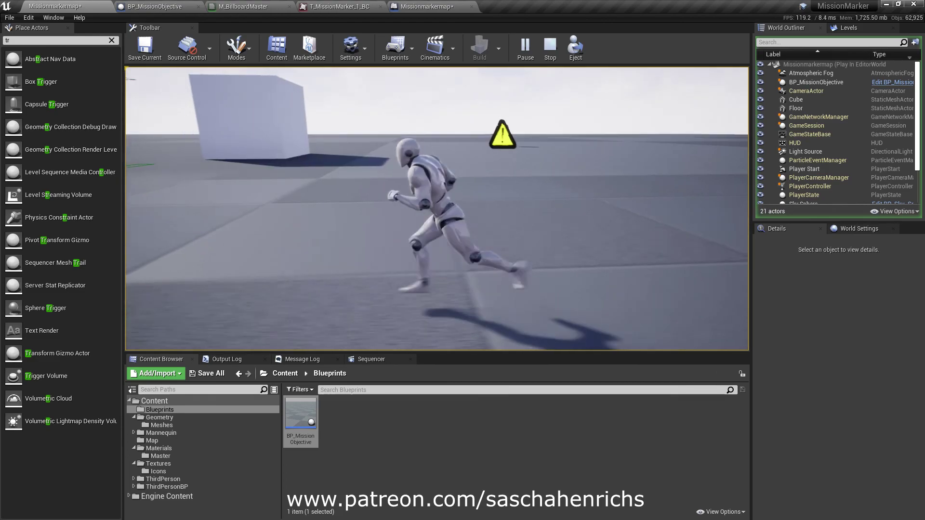
key(a)
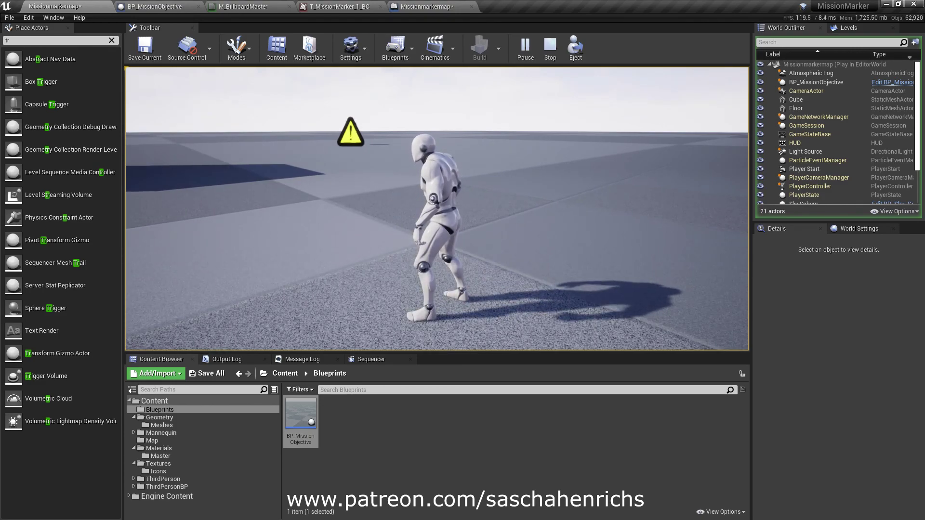